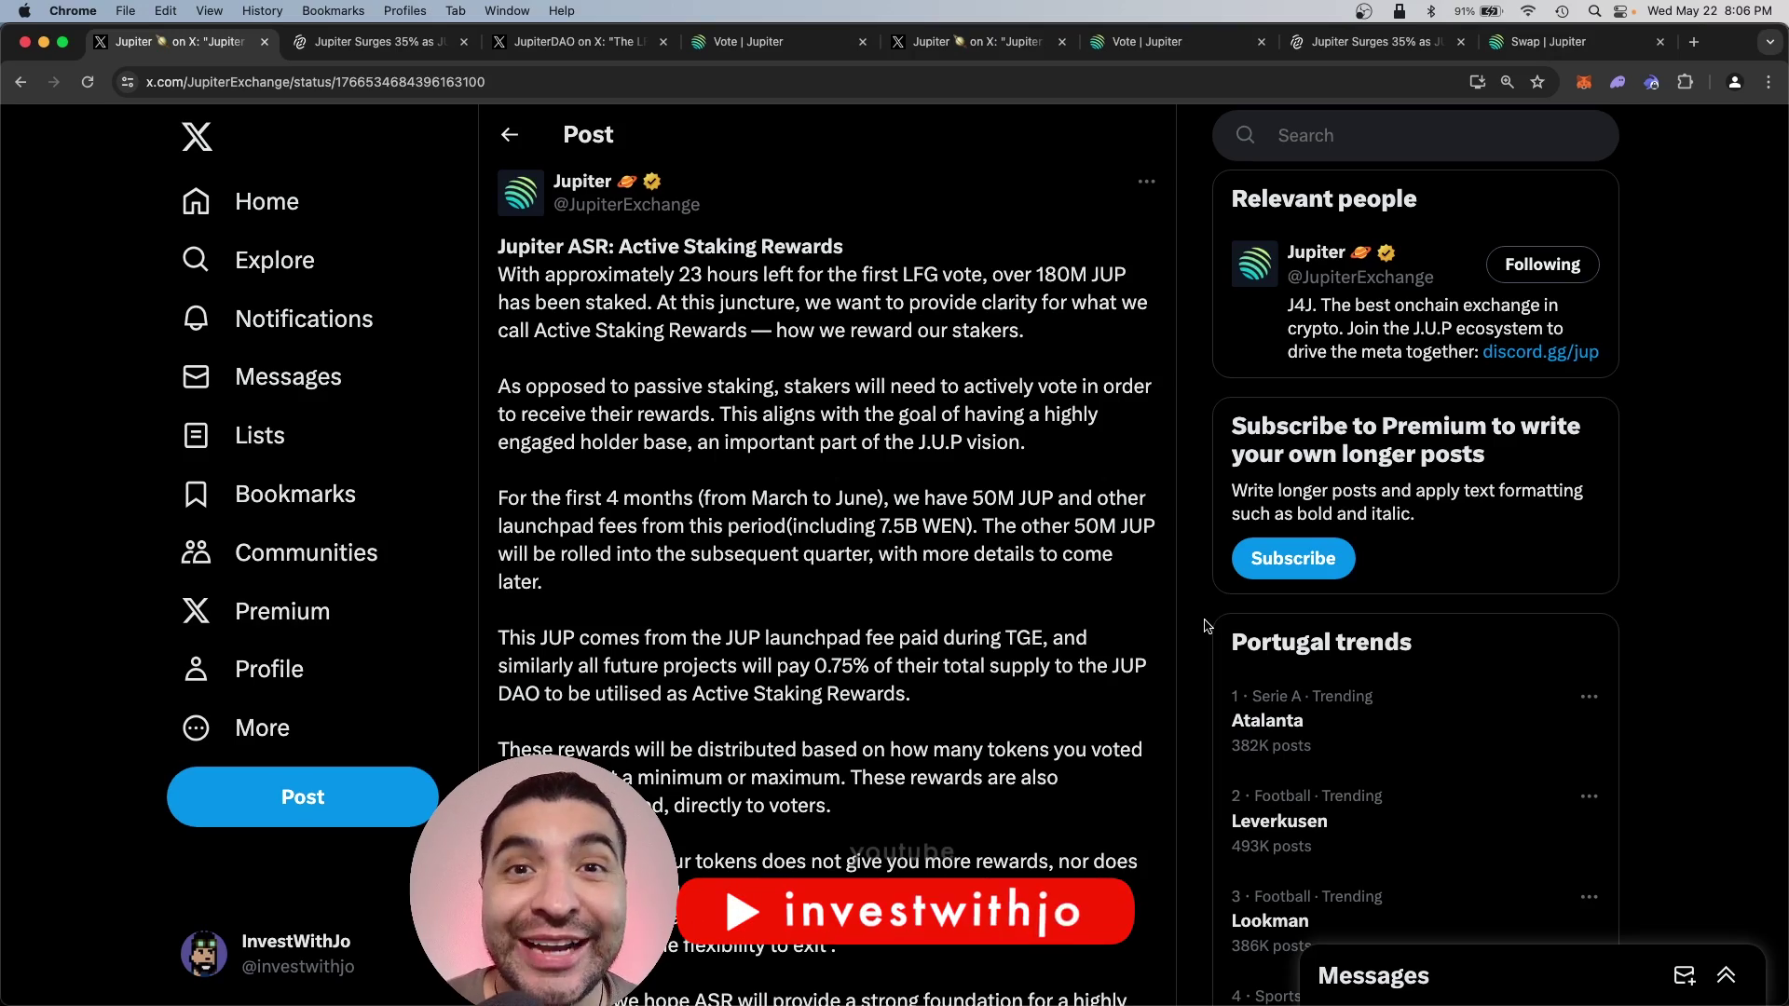
Browse the Decrypt article, JupiterDAO vote post and LFG proposal, marking the 50M JUP rewards figure.
{"action": "key", "text": "ctrl+Tab"}
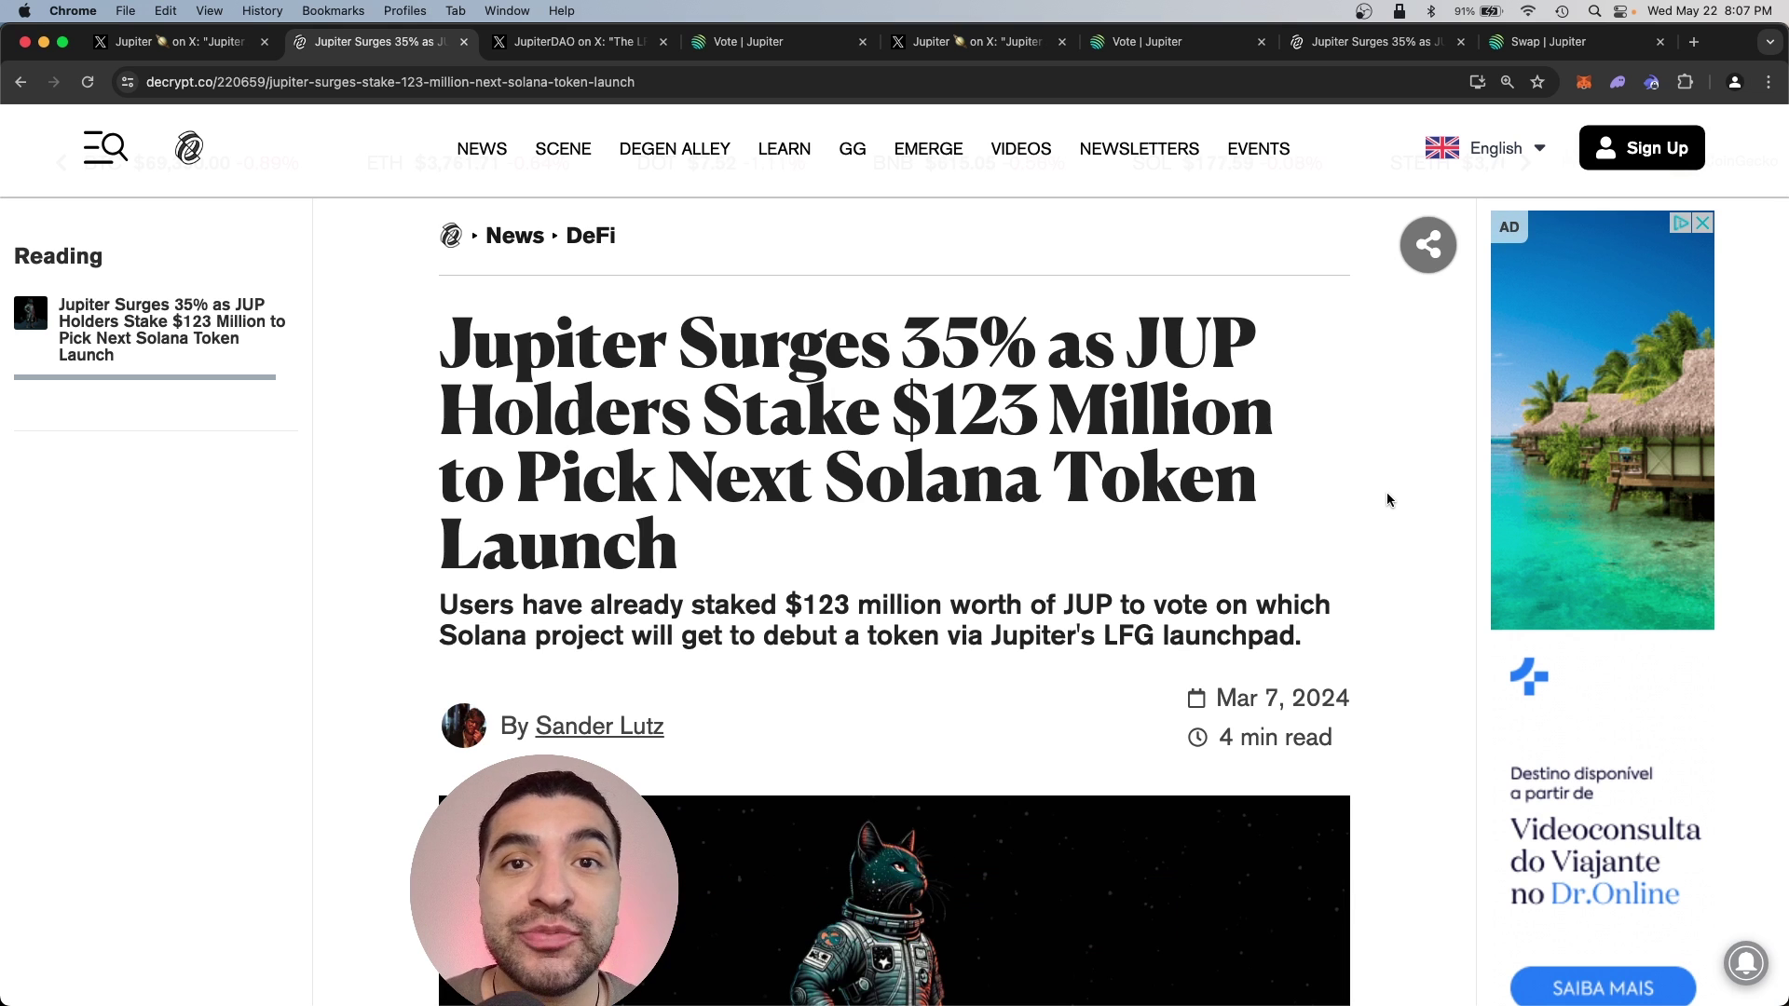
{"action": "left_click", "coordinate": [619, 43]}
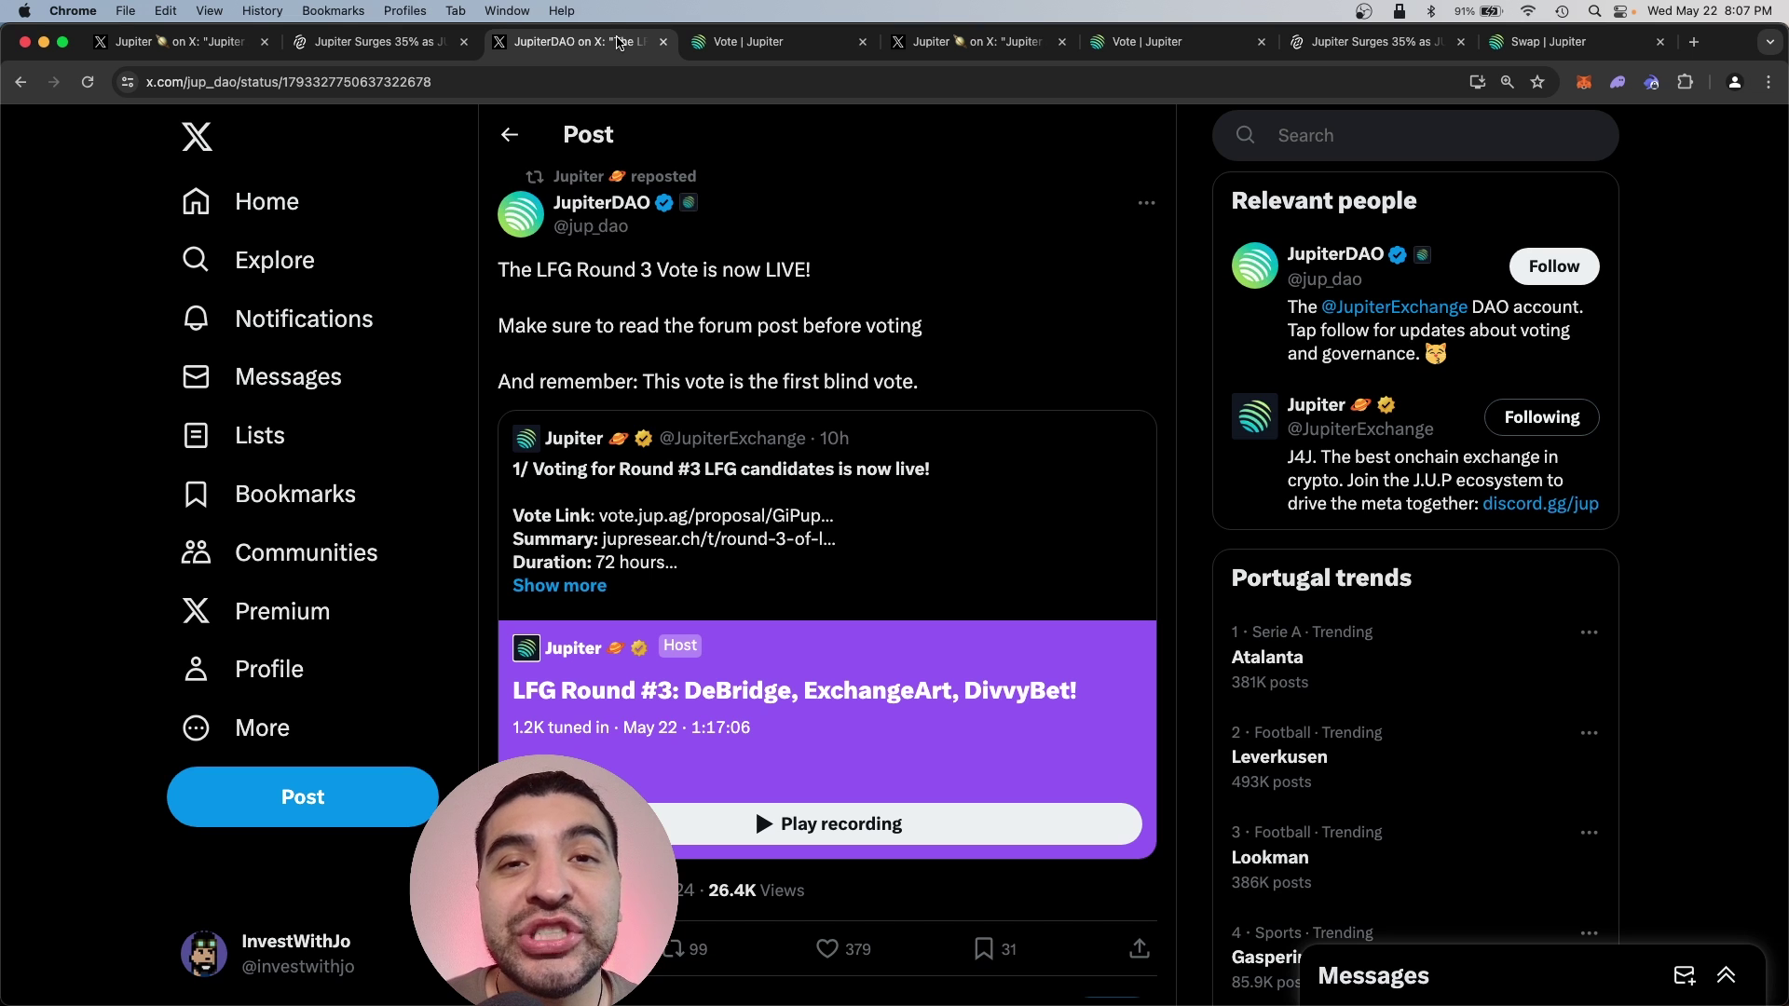
{"action": "left_click", "coordinate": [736, 42]}
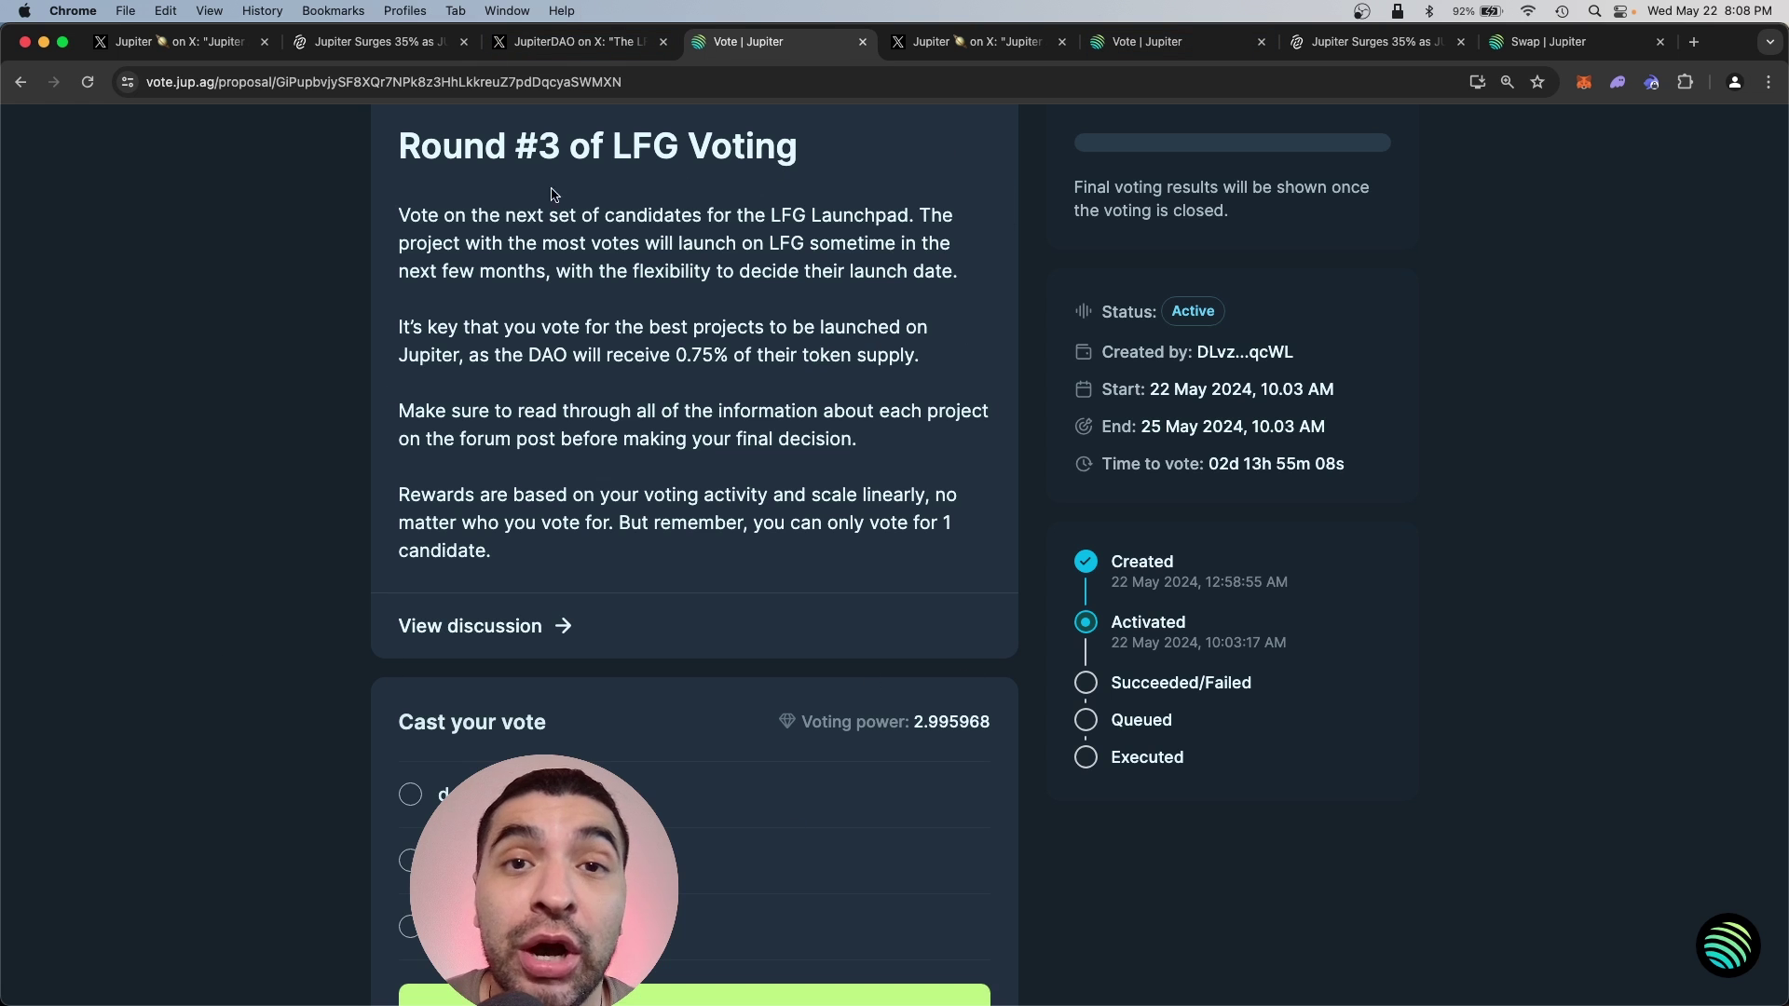
{"action": "key", "text": "ctrl+Tab"}
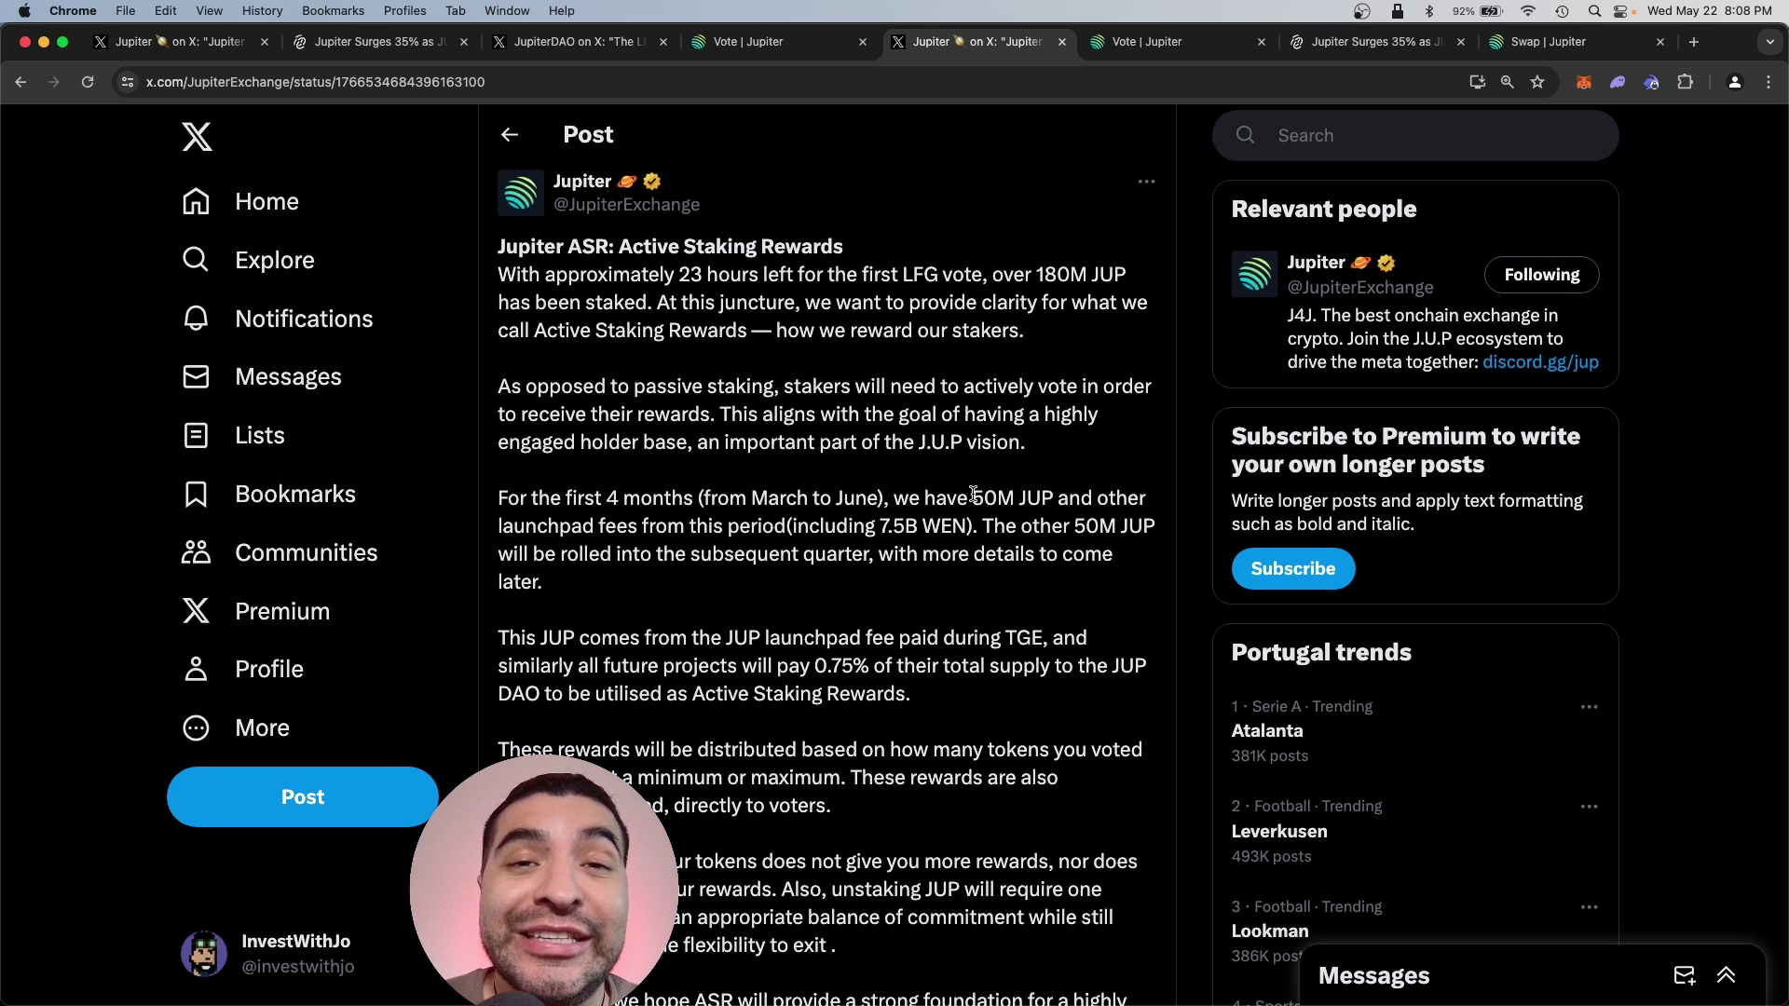
{"action": "left_click_drag", "start_coordinate": [973, 494], "coordinate": [979, 531]}
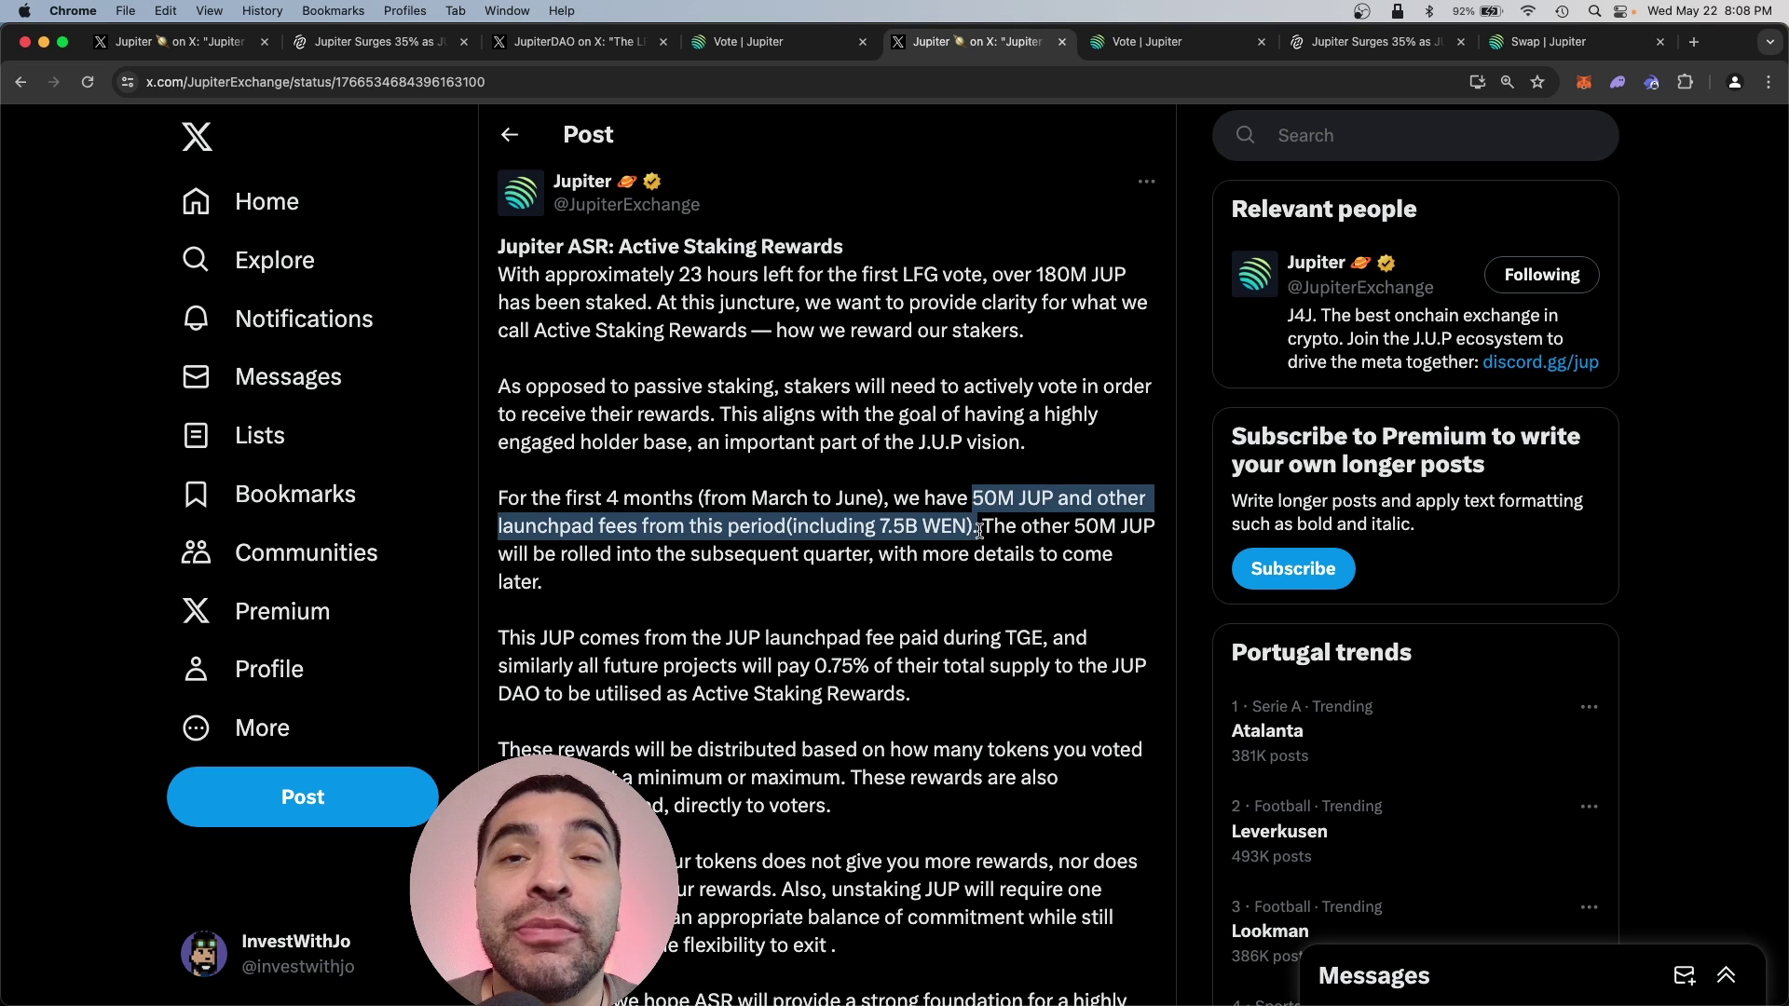
Re-read the ASR post, highlighting its title, 50M JUP and 7.5B WEN, then show the swap page.
{"action": "key", "text": "ctrl+Tab"}
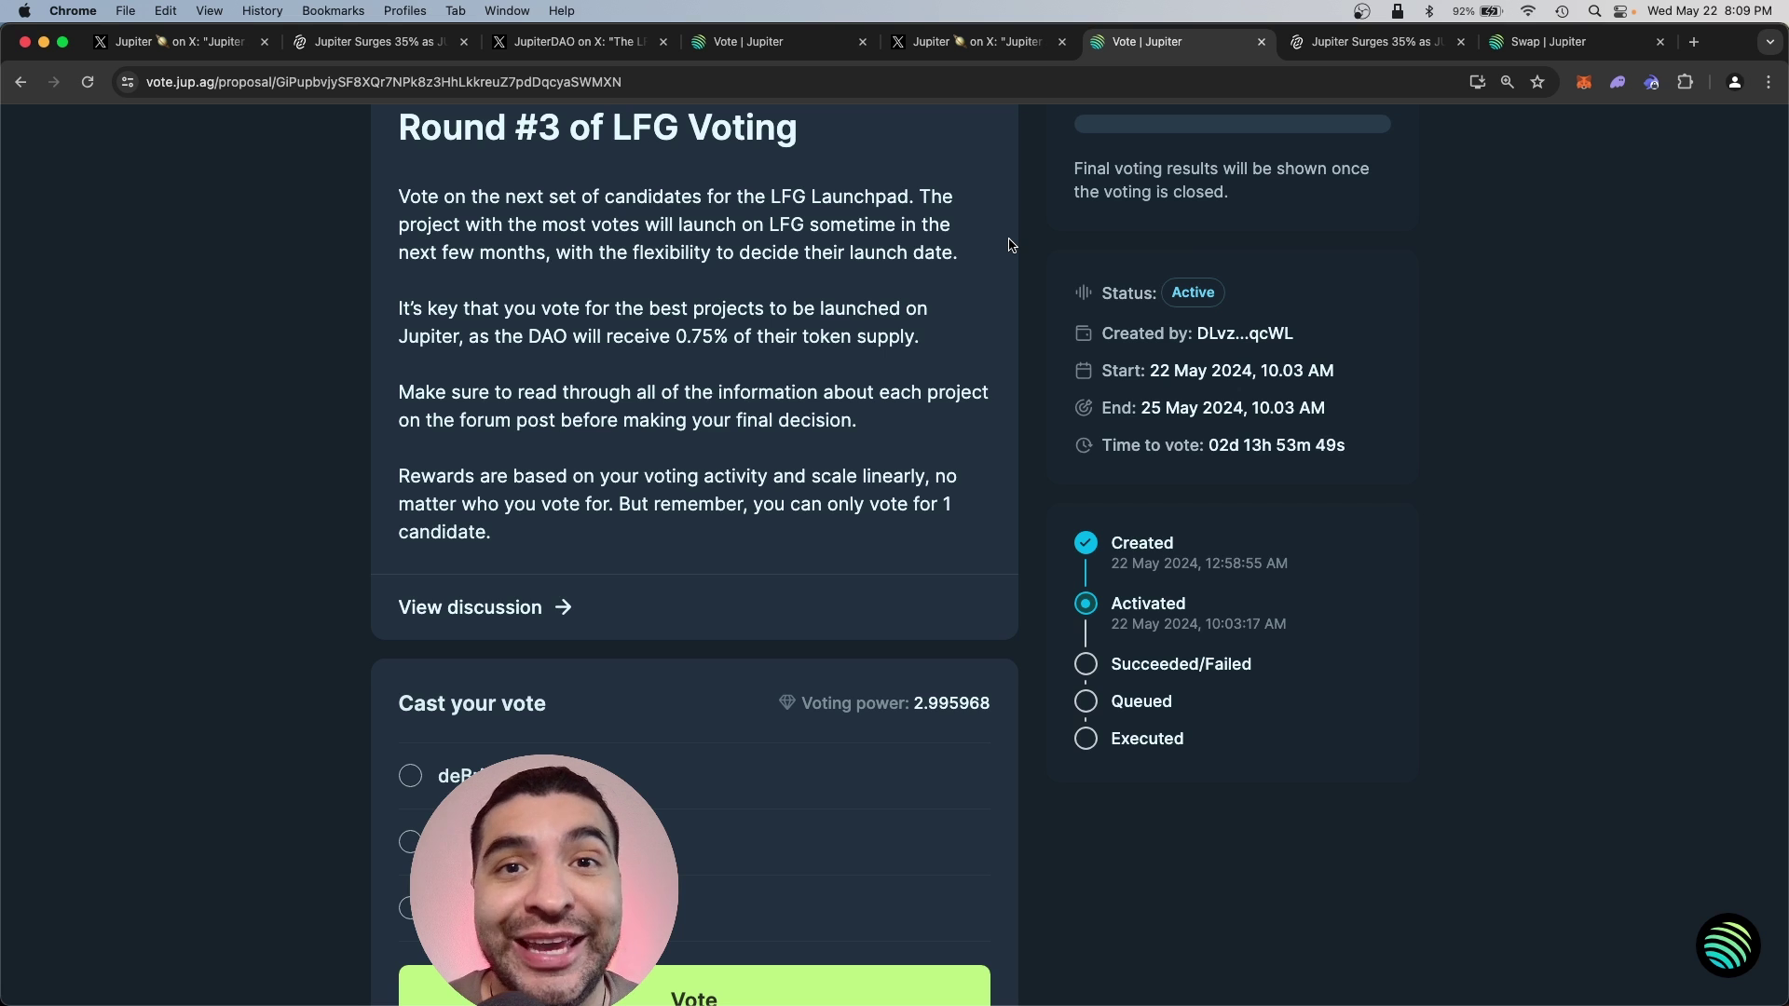
{"action": "key", "text": "ctrl+Tab"}
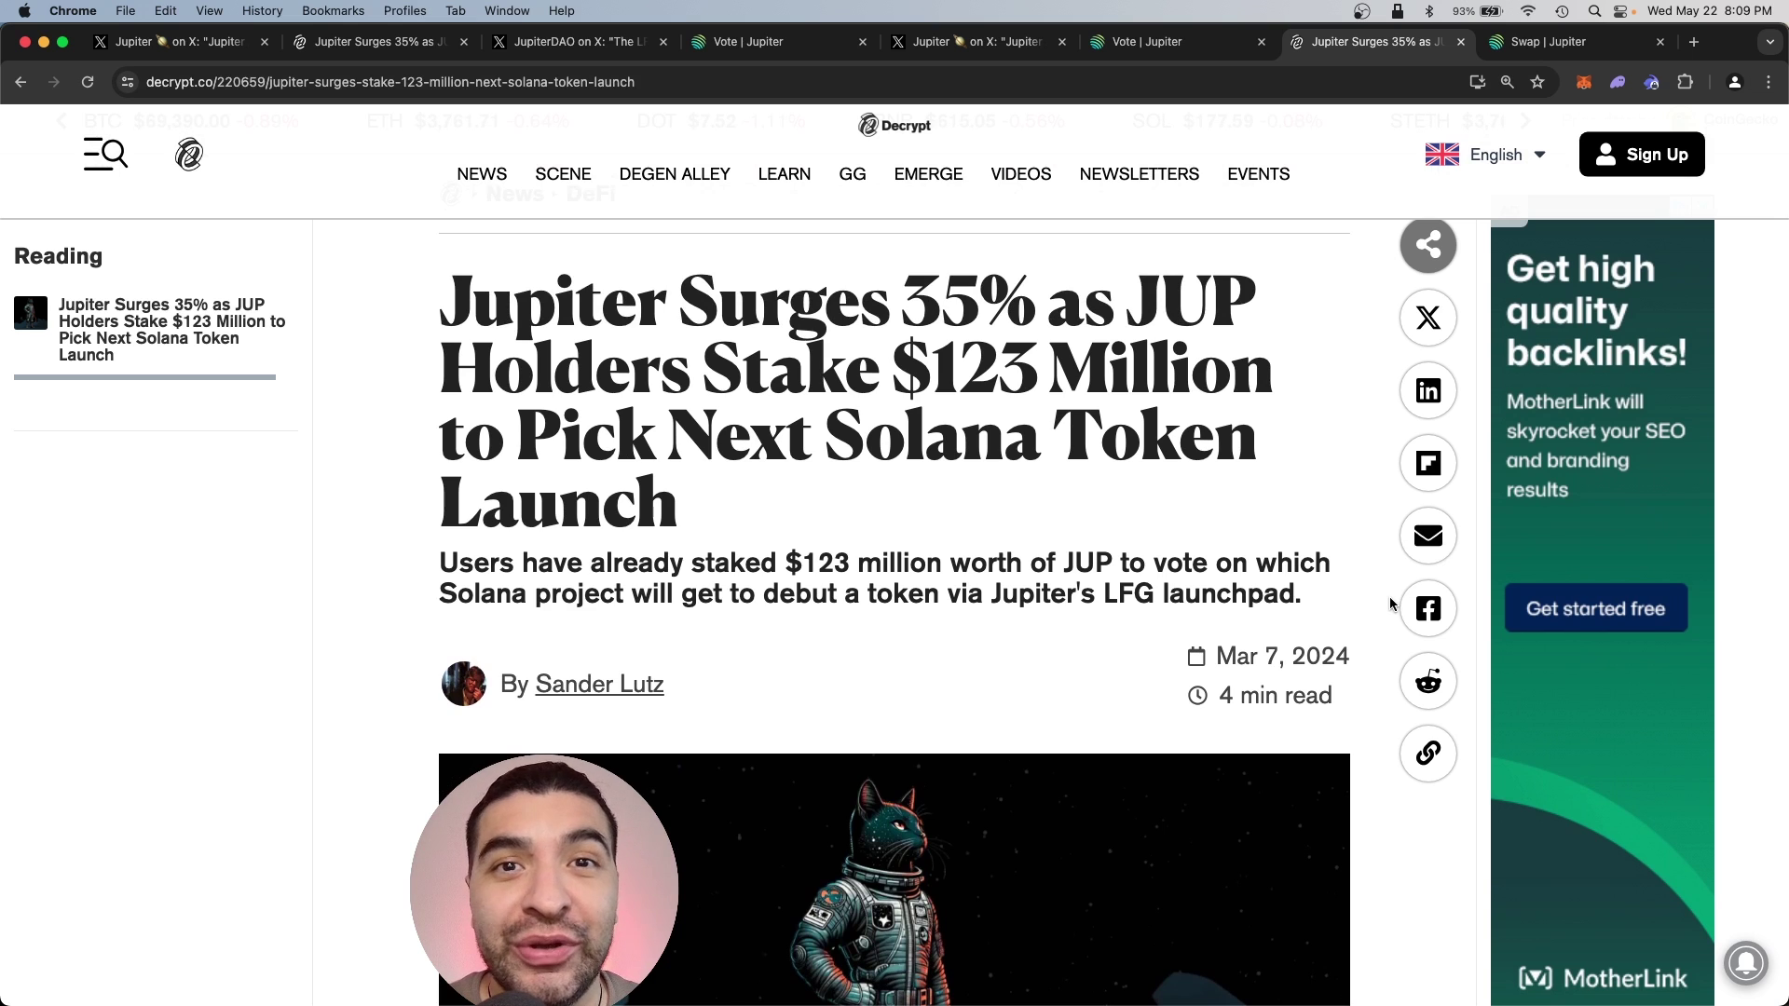
{"action": "key", "text": "super+1"}
{"action": "left_click_drag", "start_coordinate": [500, 246], "coordinate": [897, 271]}
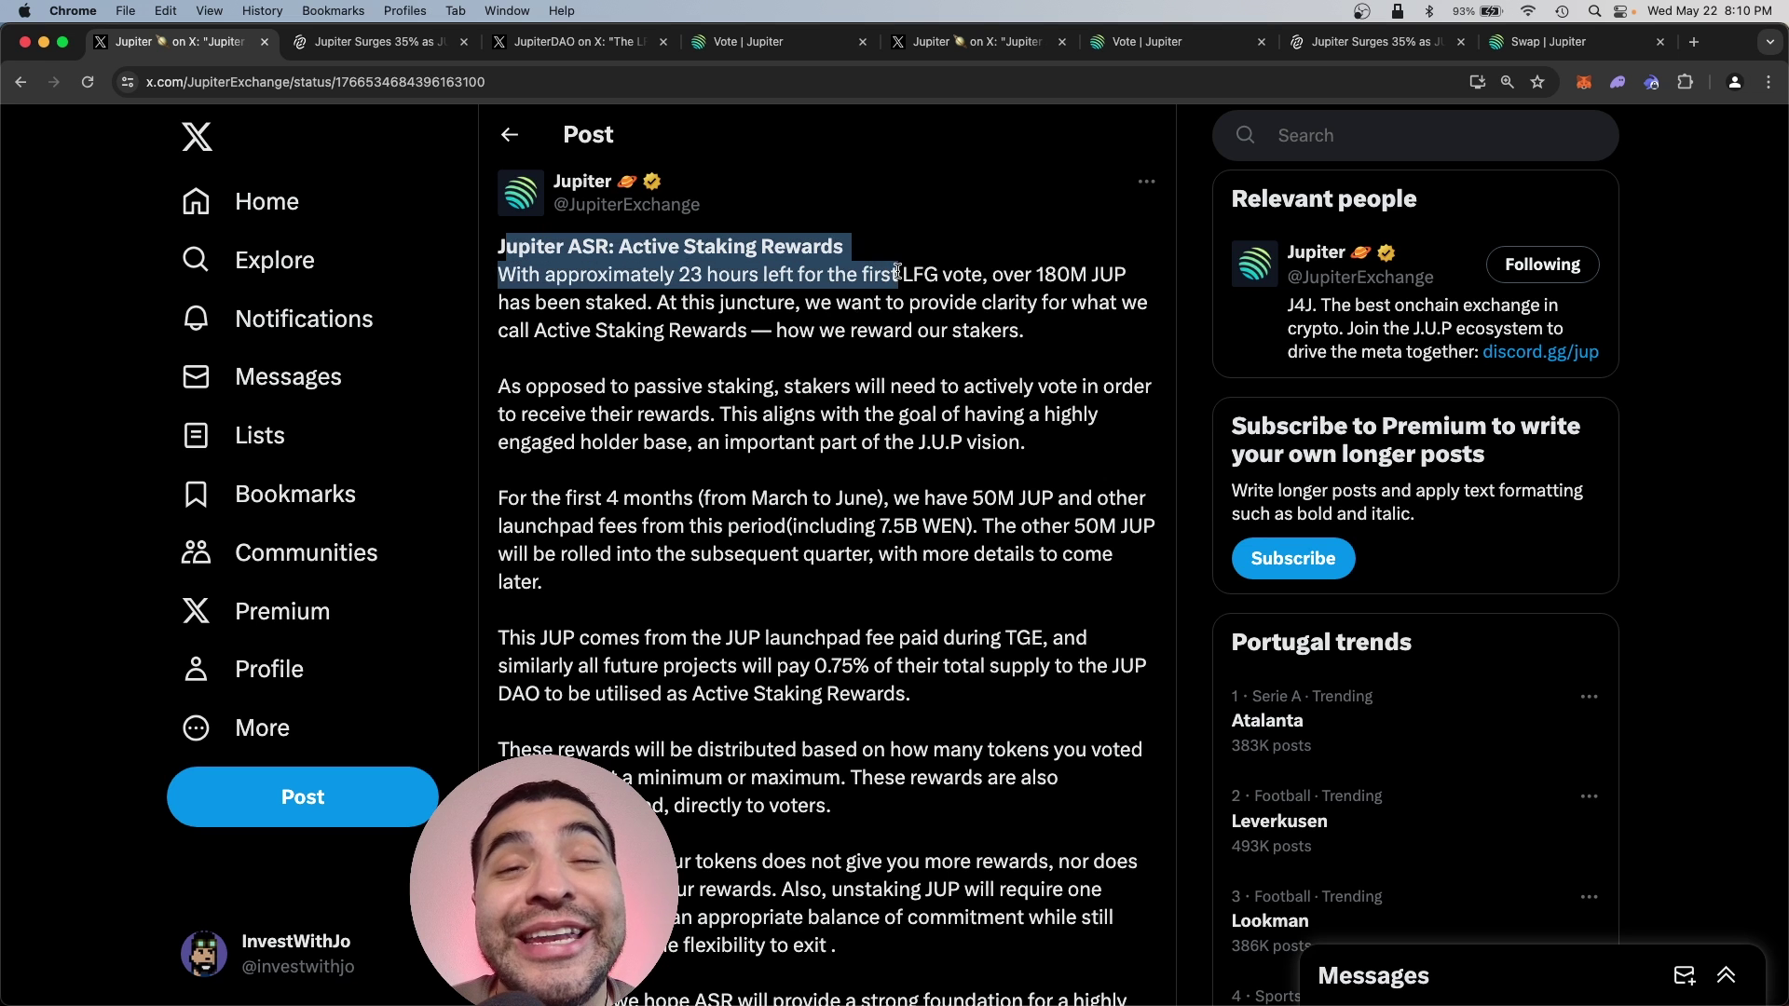
{"action": "left_click_drag", "start_coordinate": [972, 499], "coordinate": [1071, 501]}
{"action": "left_click_drag", "start_coordinate": [876, 526], "coordinate": [990, 545]}
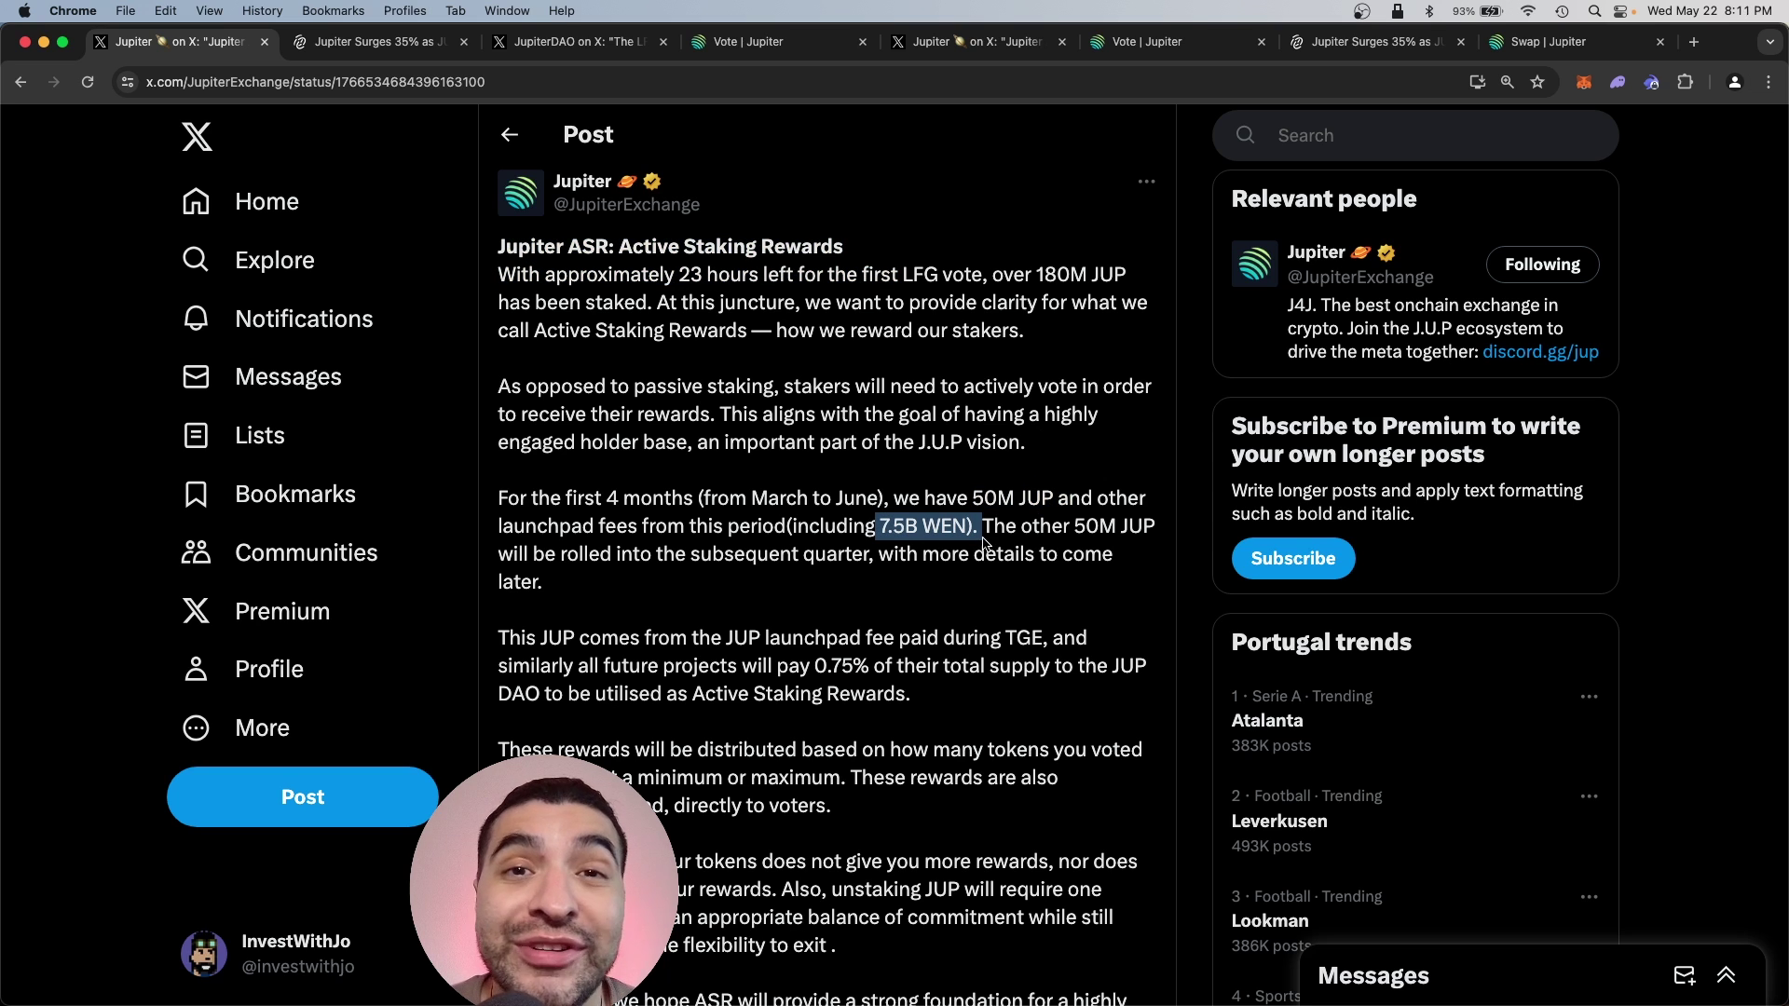
{"action": "key", "text": "super+9"}
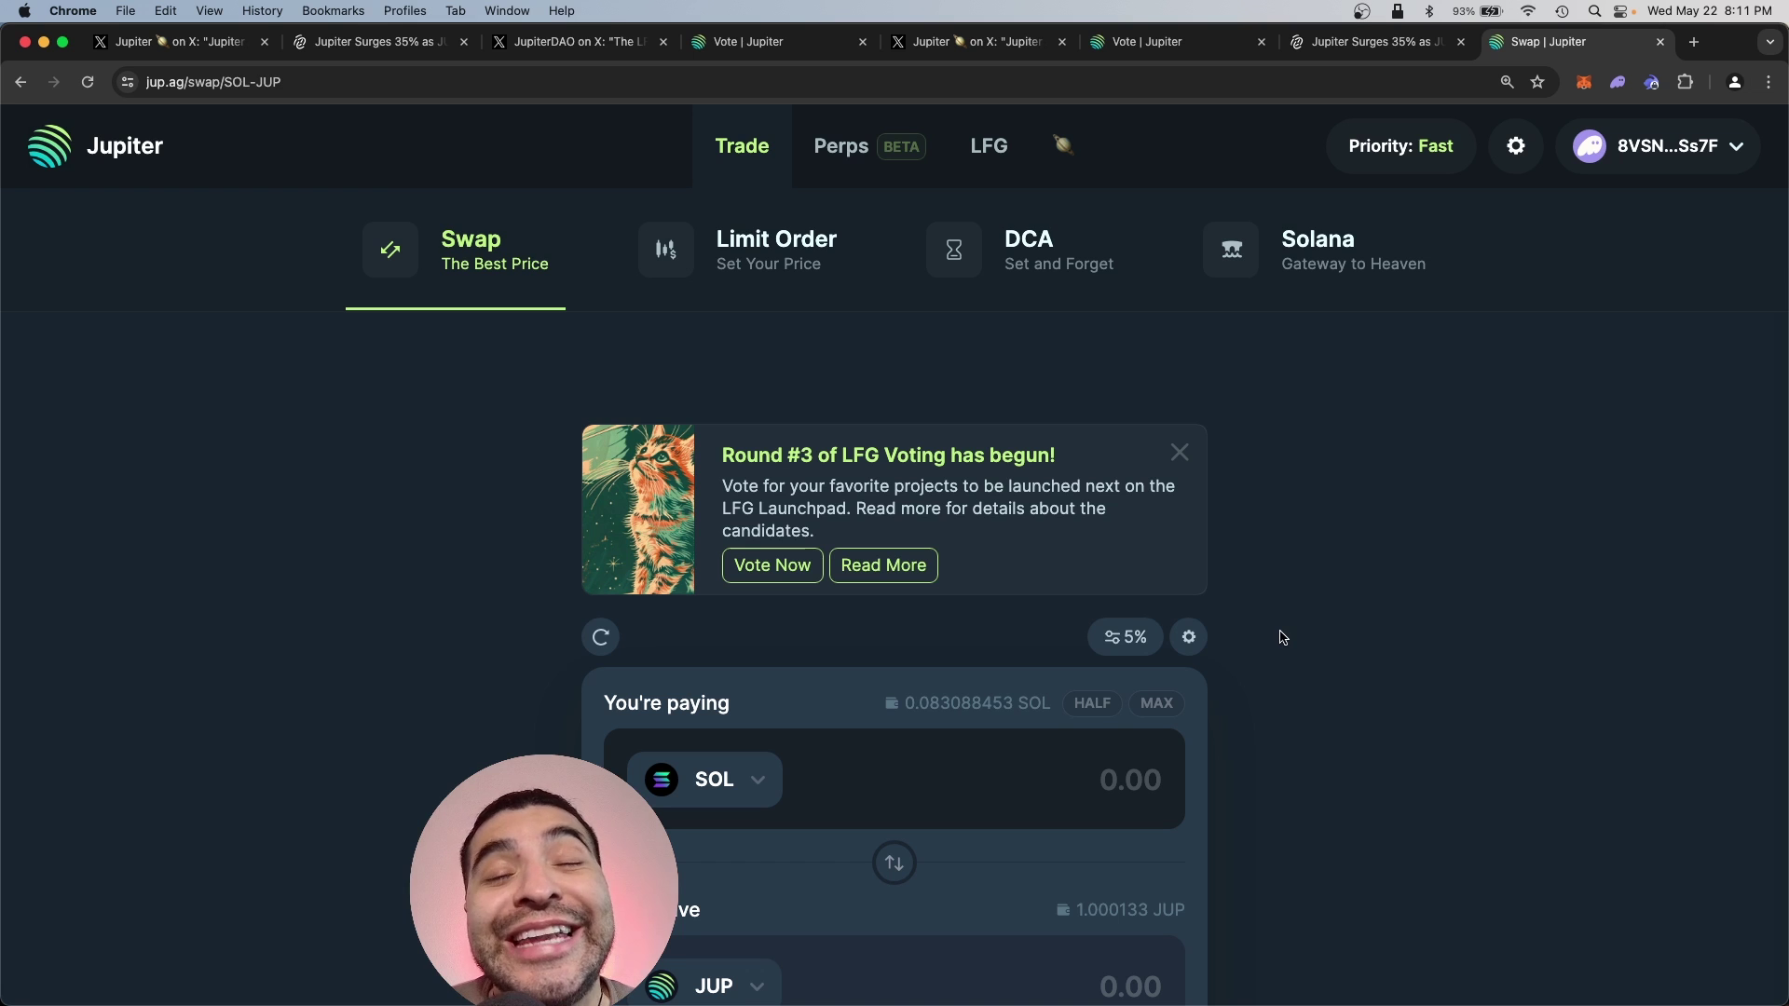
Try paying with USDC for 1 JUP, then open Governance from the cat icon menu.
{"action": "scroll", "coordinate": [1281, 637], "scroll_direction": "down", "scroll_amount": 3}
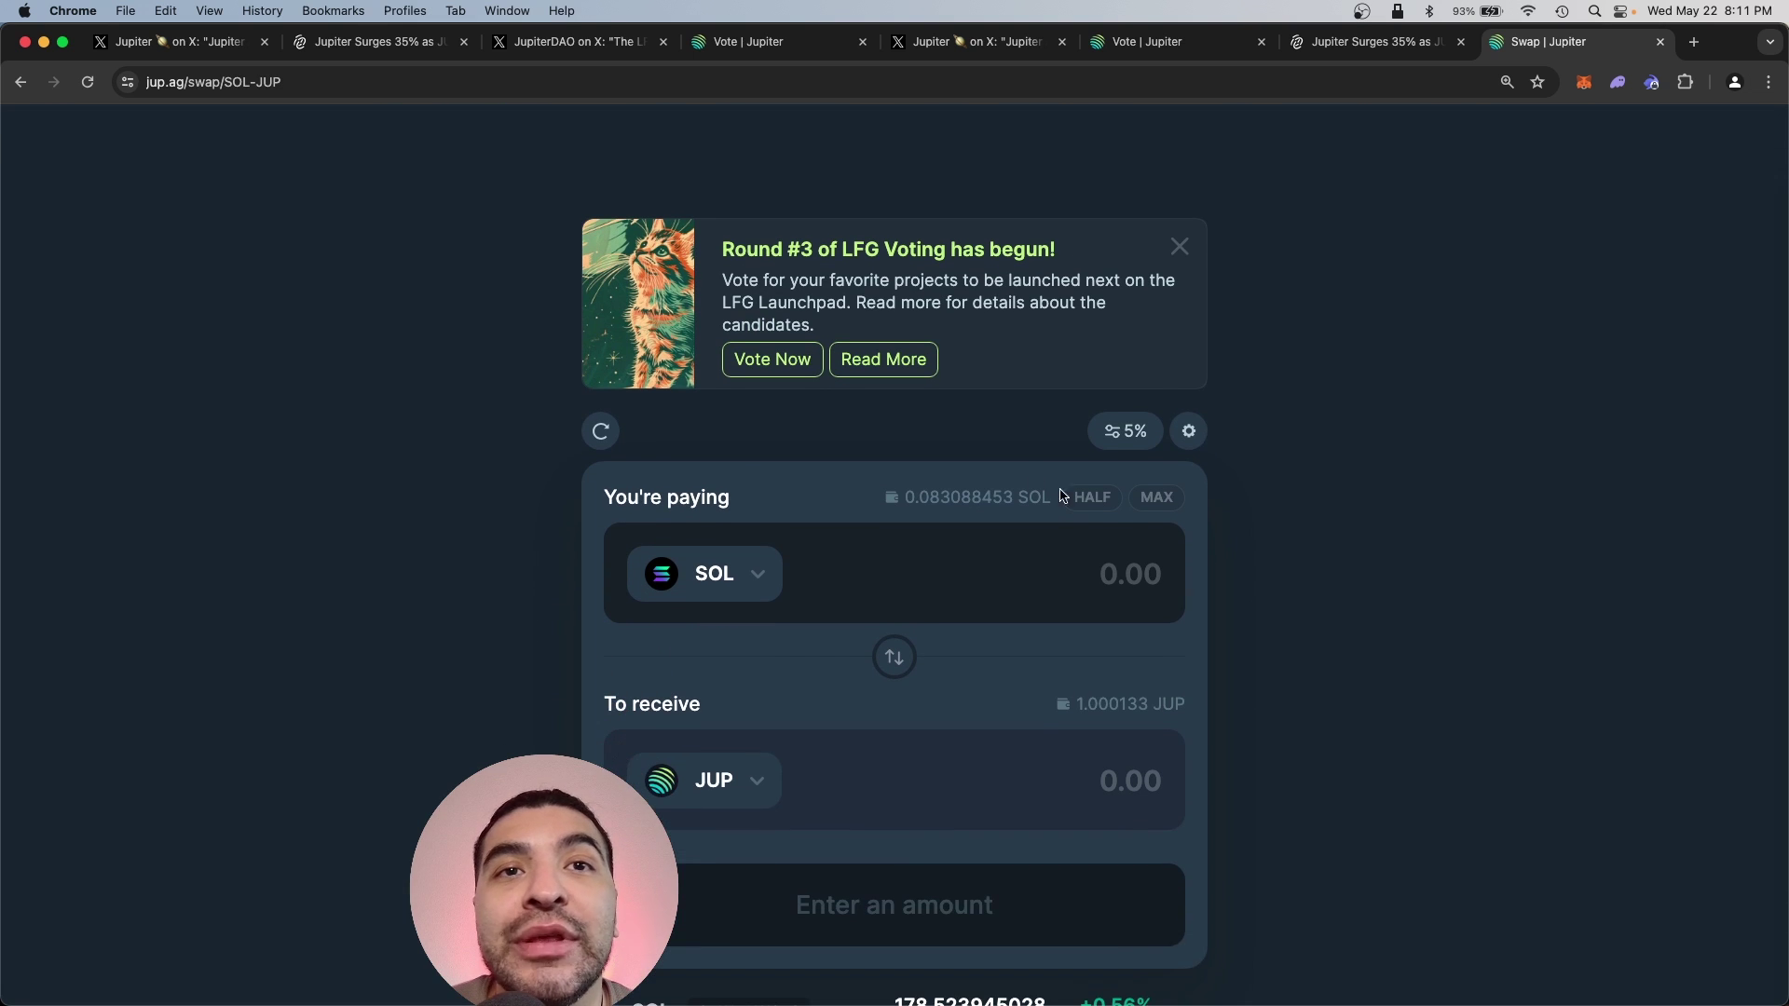
{"action": "left_click", "coordinate": [751, 573]}
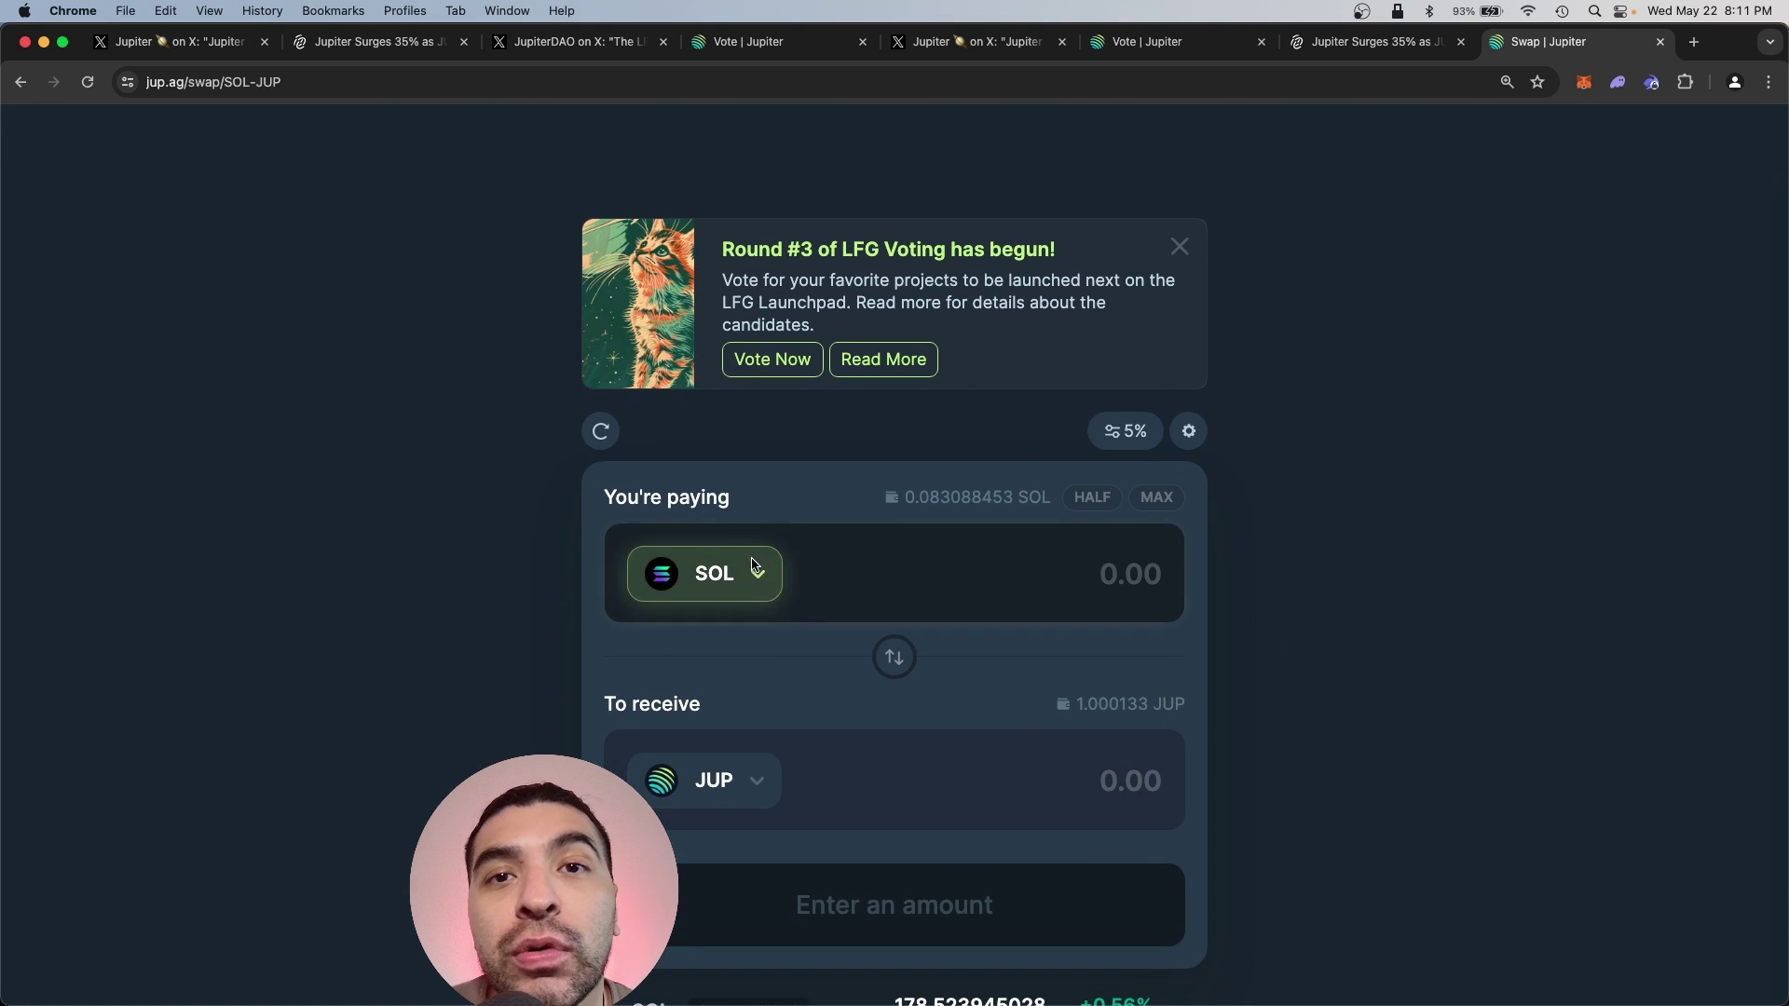
{"action": "left_click", "coordinate": [1072, 779]}
{"action": "type", "text": "1"}
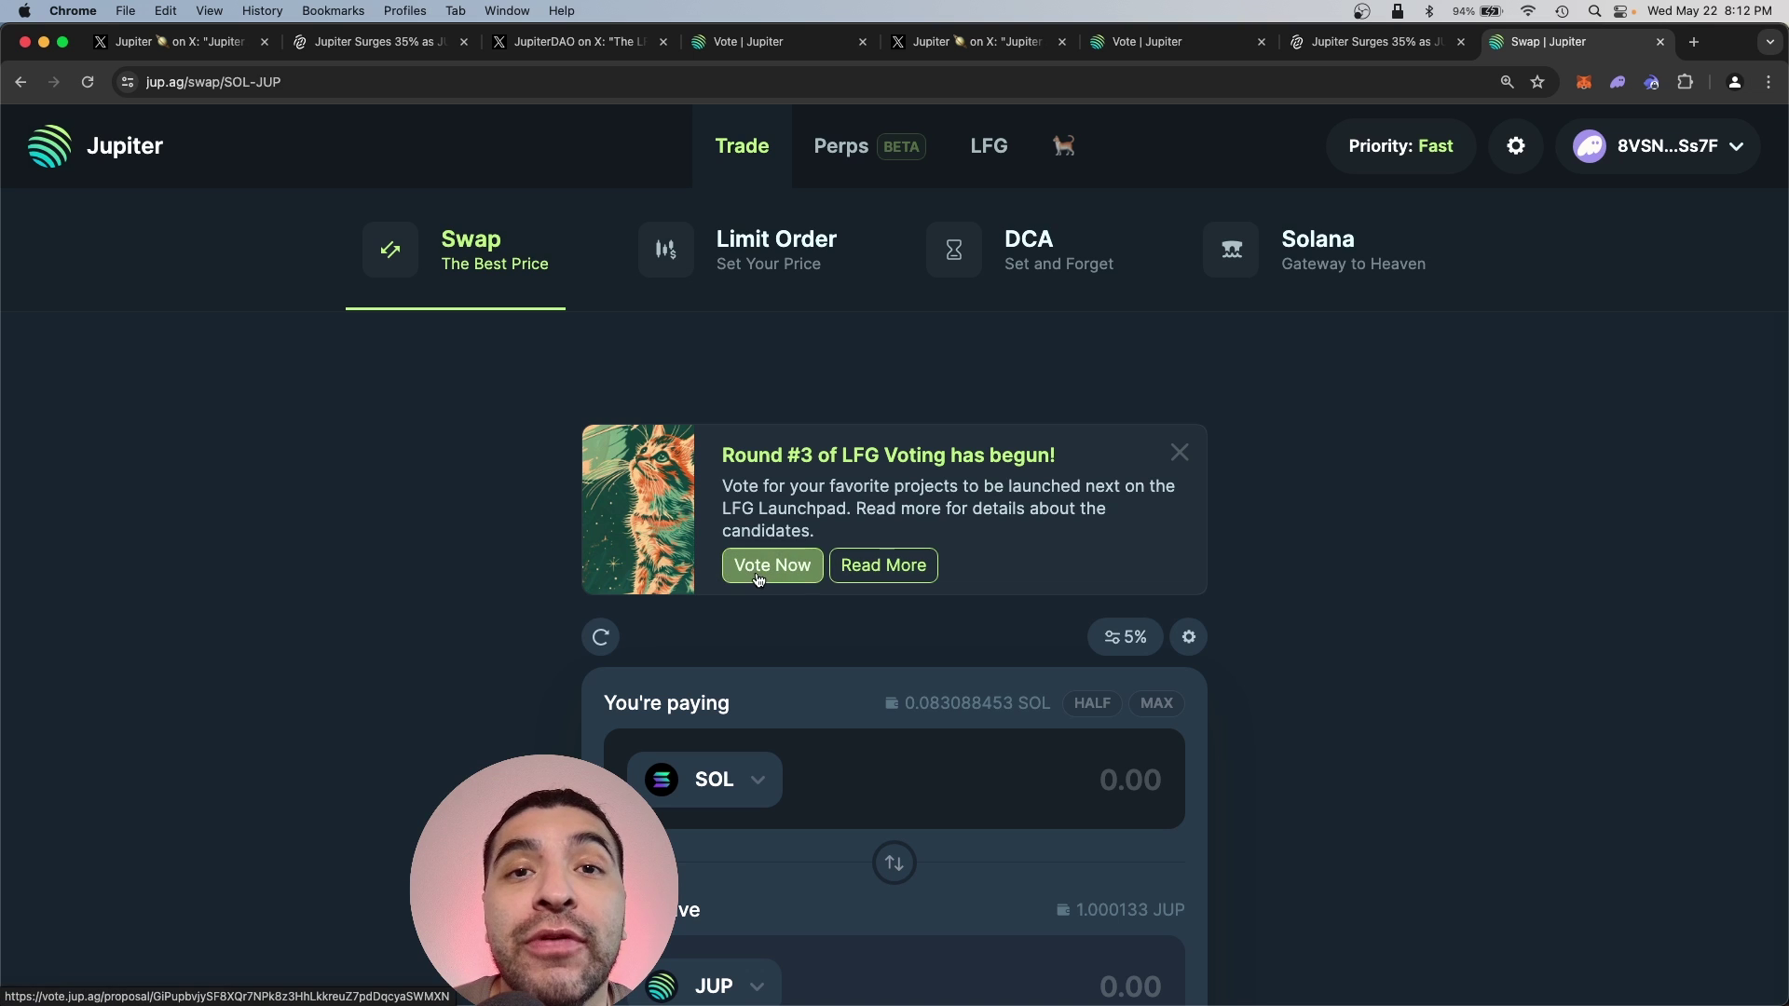
{"action": "mouse_move", "coordinate": [1065, 149]}
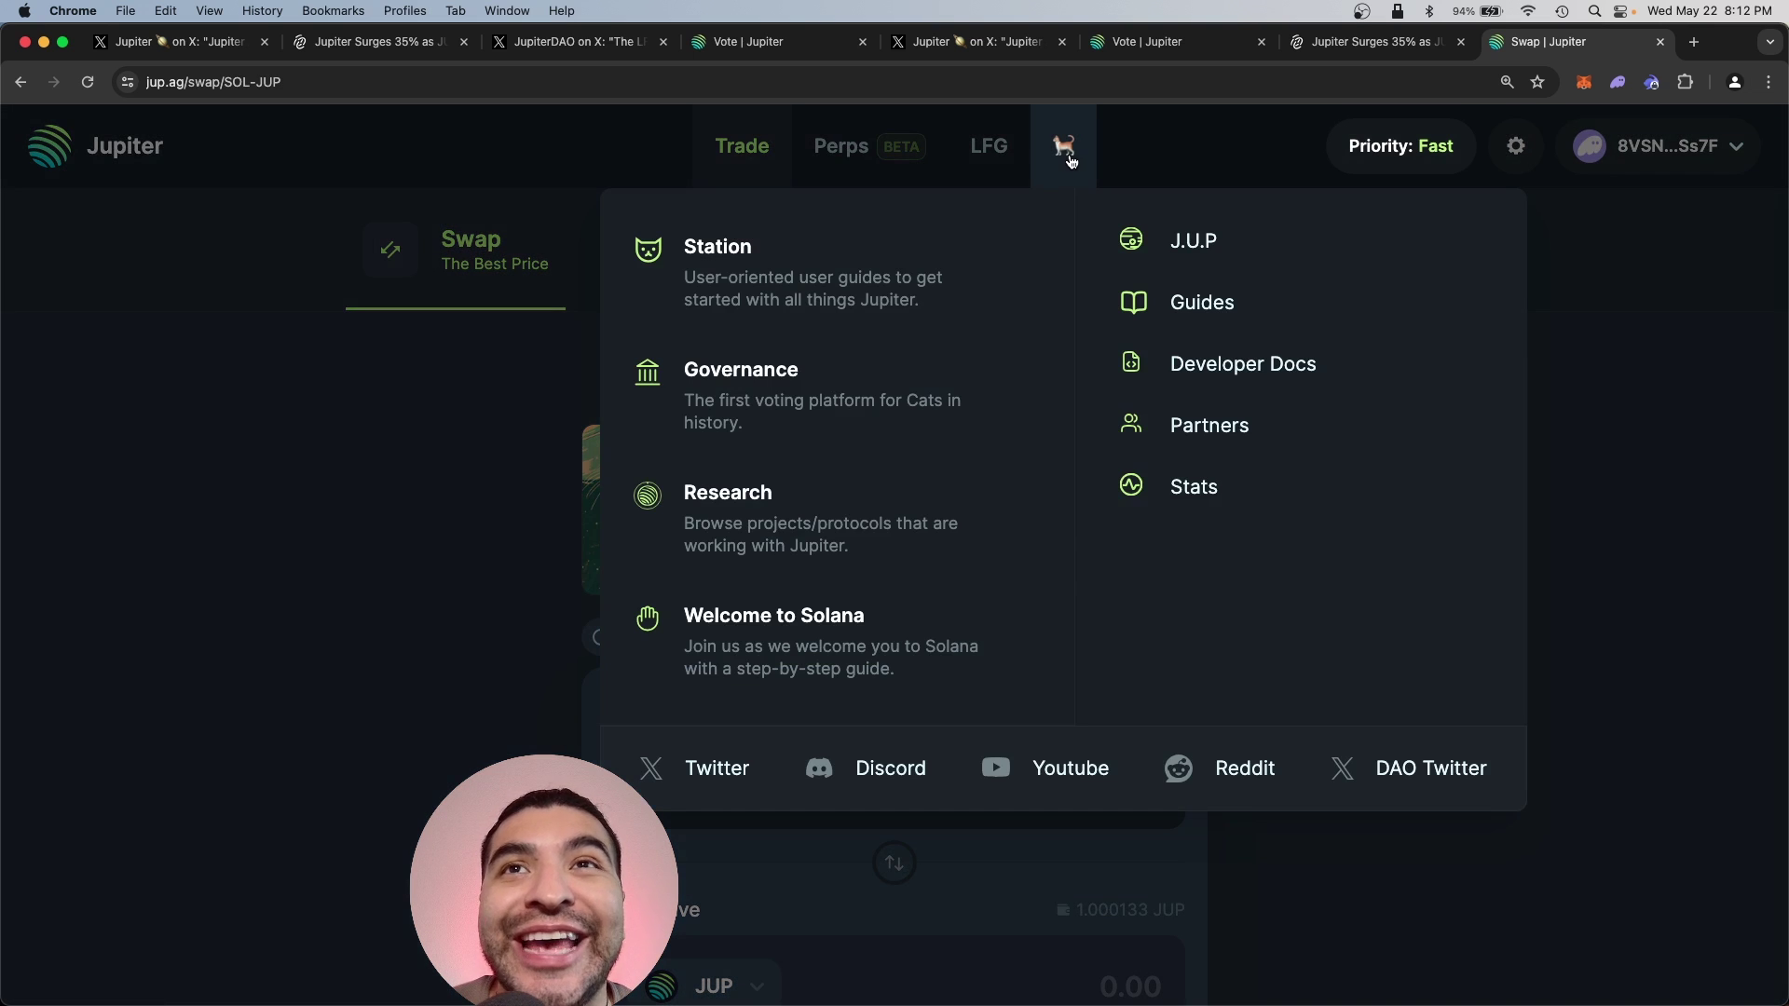
{"action": "left_click", "coordinate": [896, 420]}
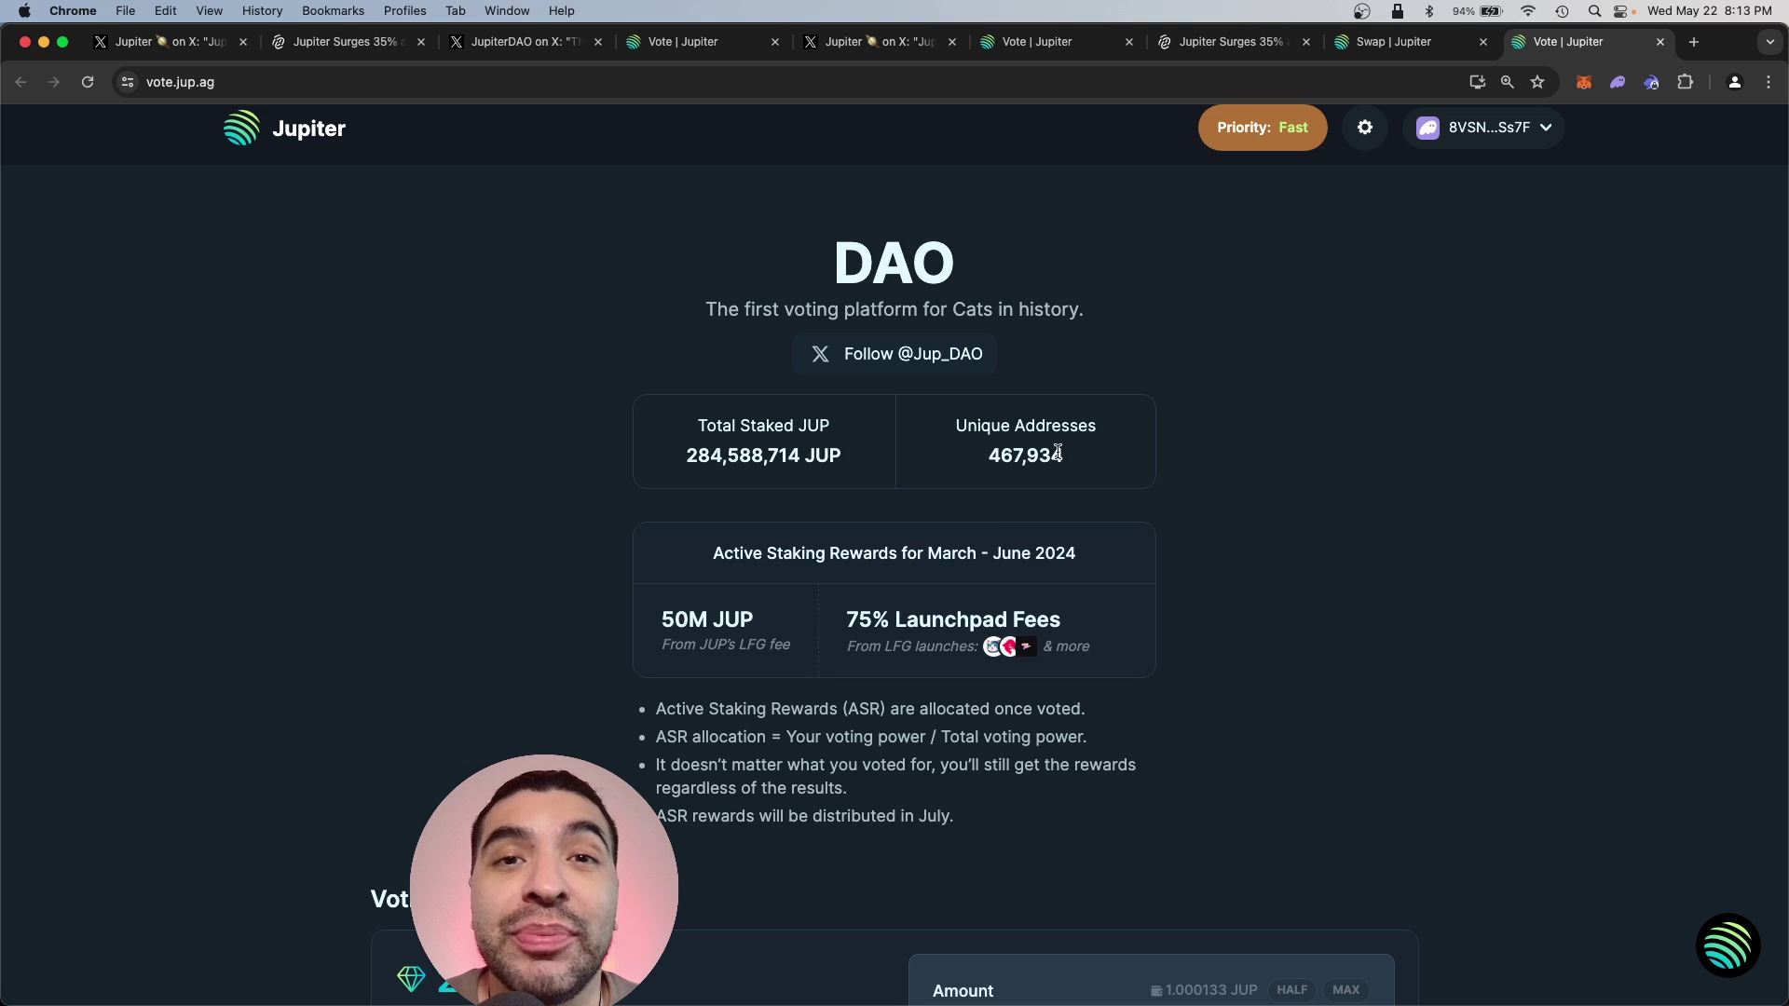
Stake the full remaining JUP balance (1.000133 JUP) and confirm it in the wallet.
{"action": "scroll", "coordinate": [1055, 451], "scroll_direction": "down", "scroll_amount": 8}
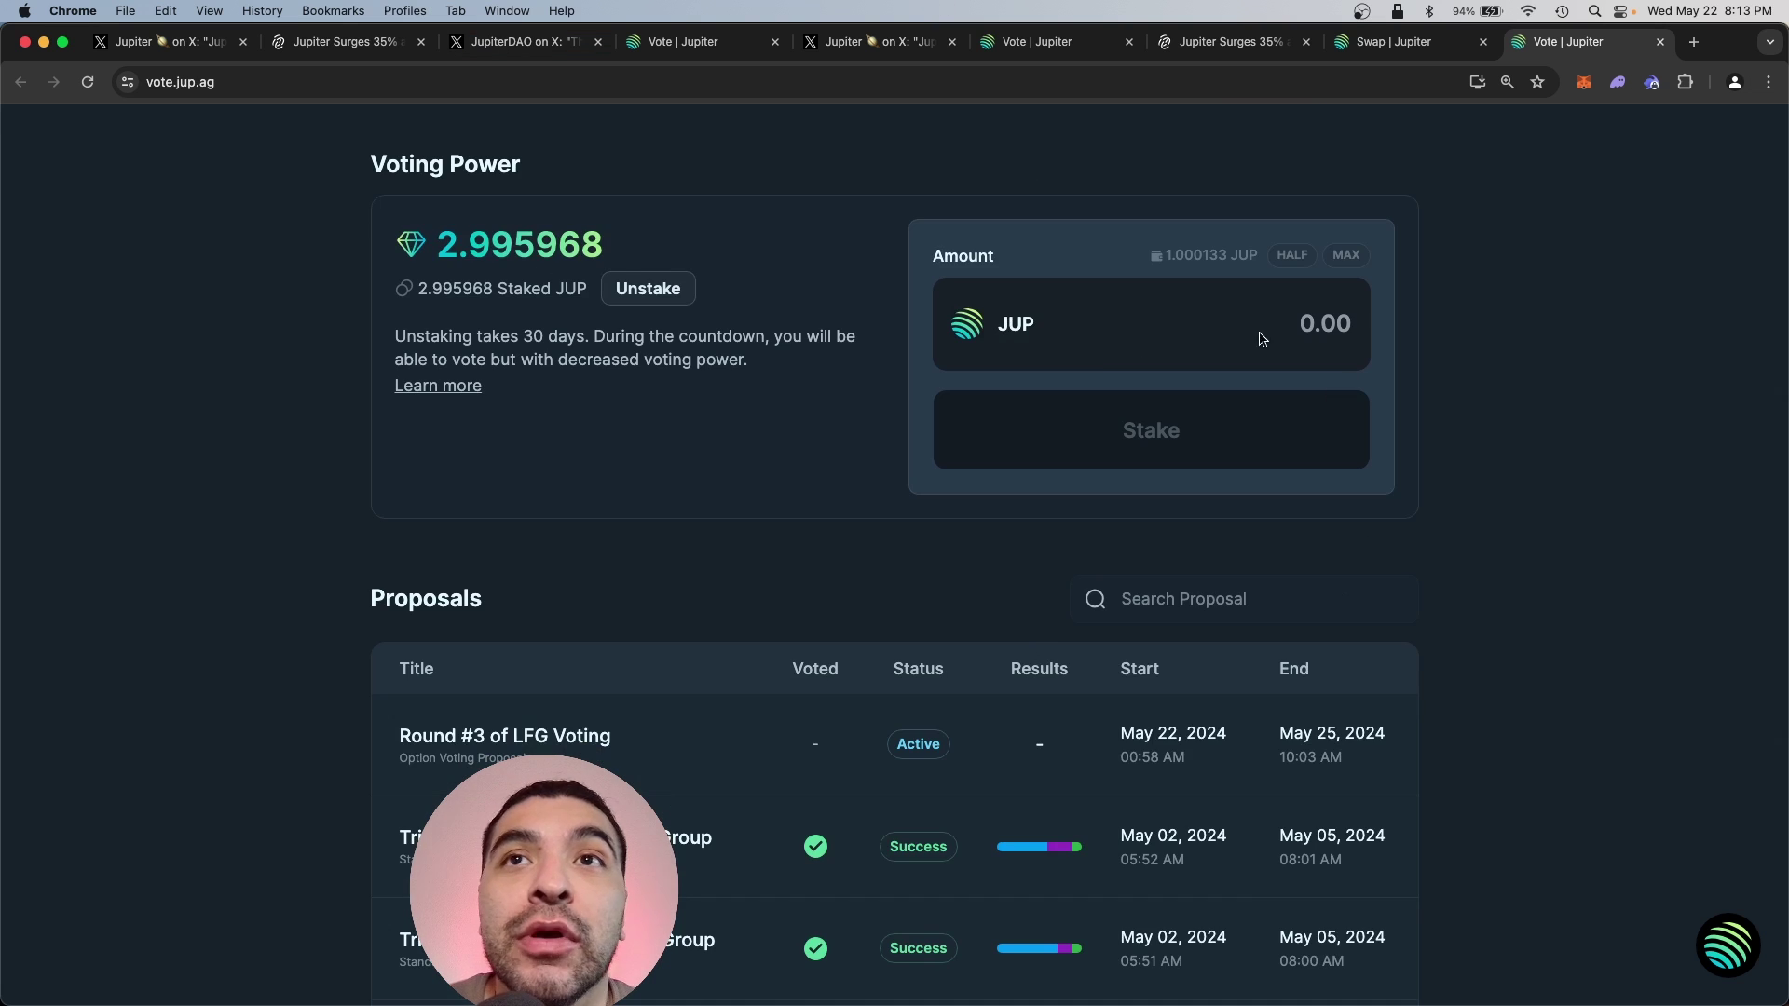
{"action": "left_click", "coordinate": [1345, 255]}
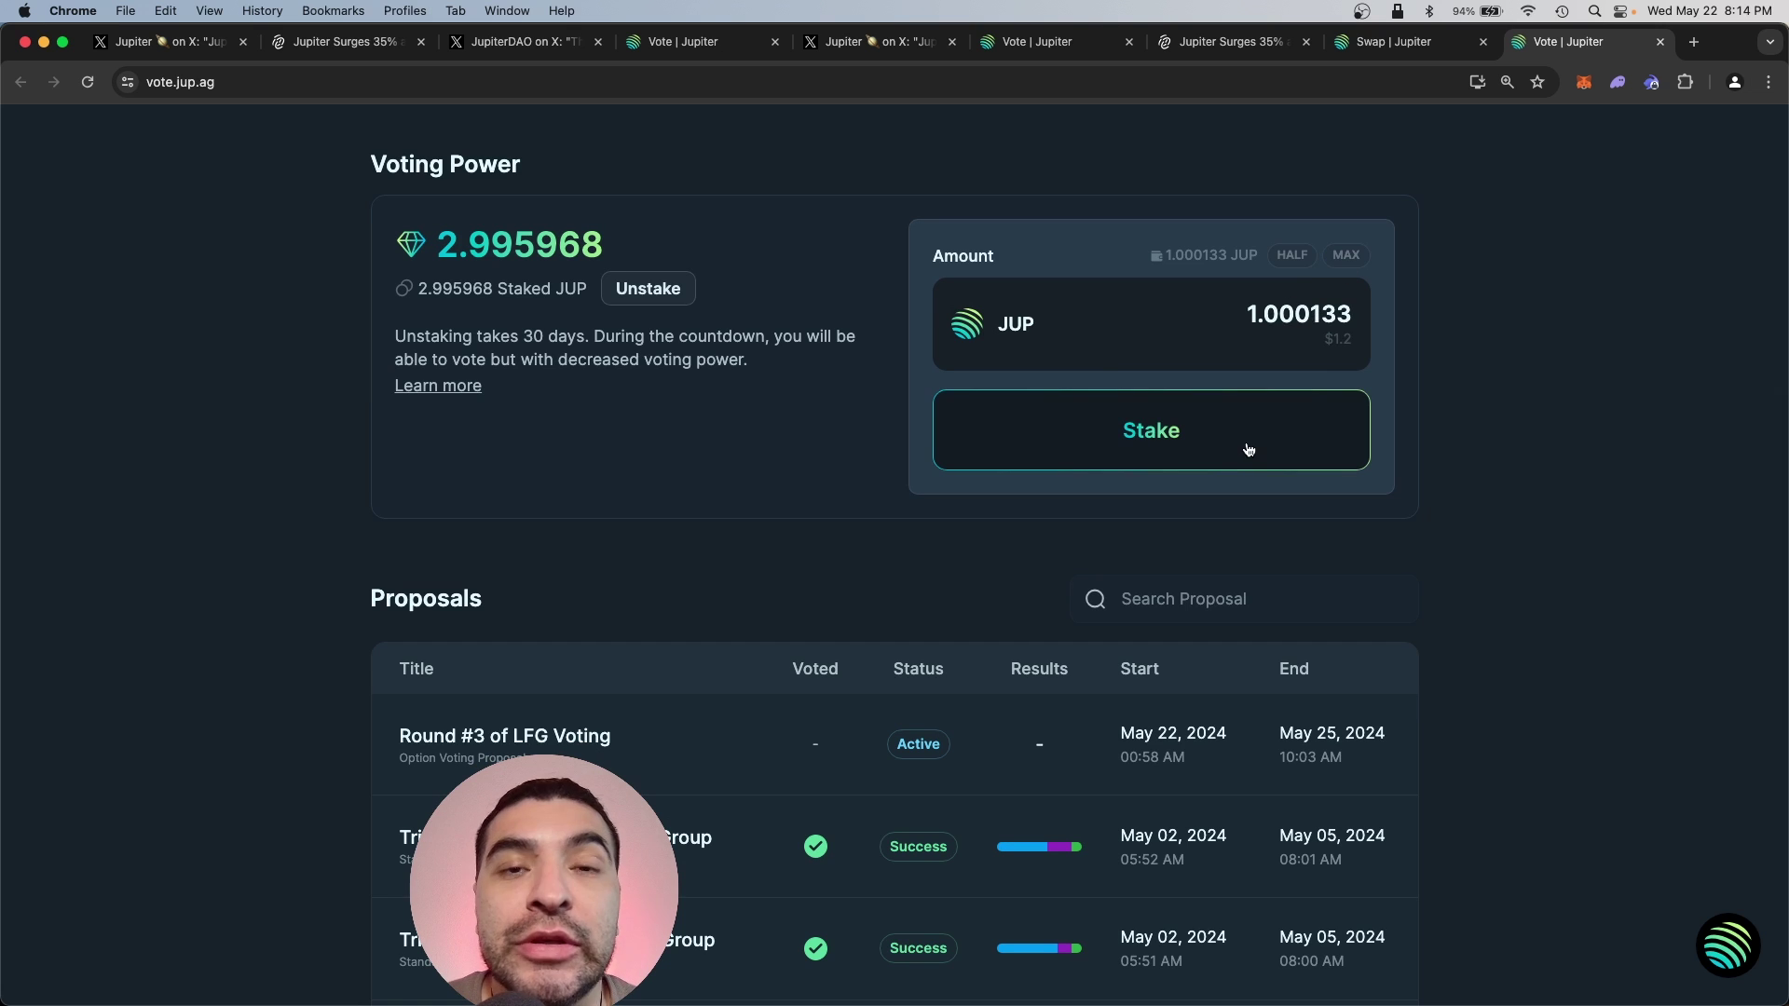
{"action": "left_click", "coordinate": [1247, 448]}
{"action": "left_click", "coordinate": [1658, 575]}
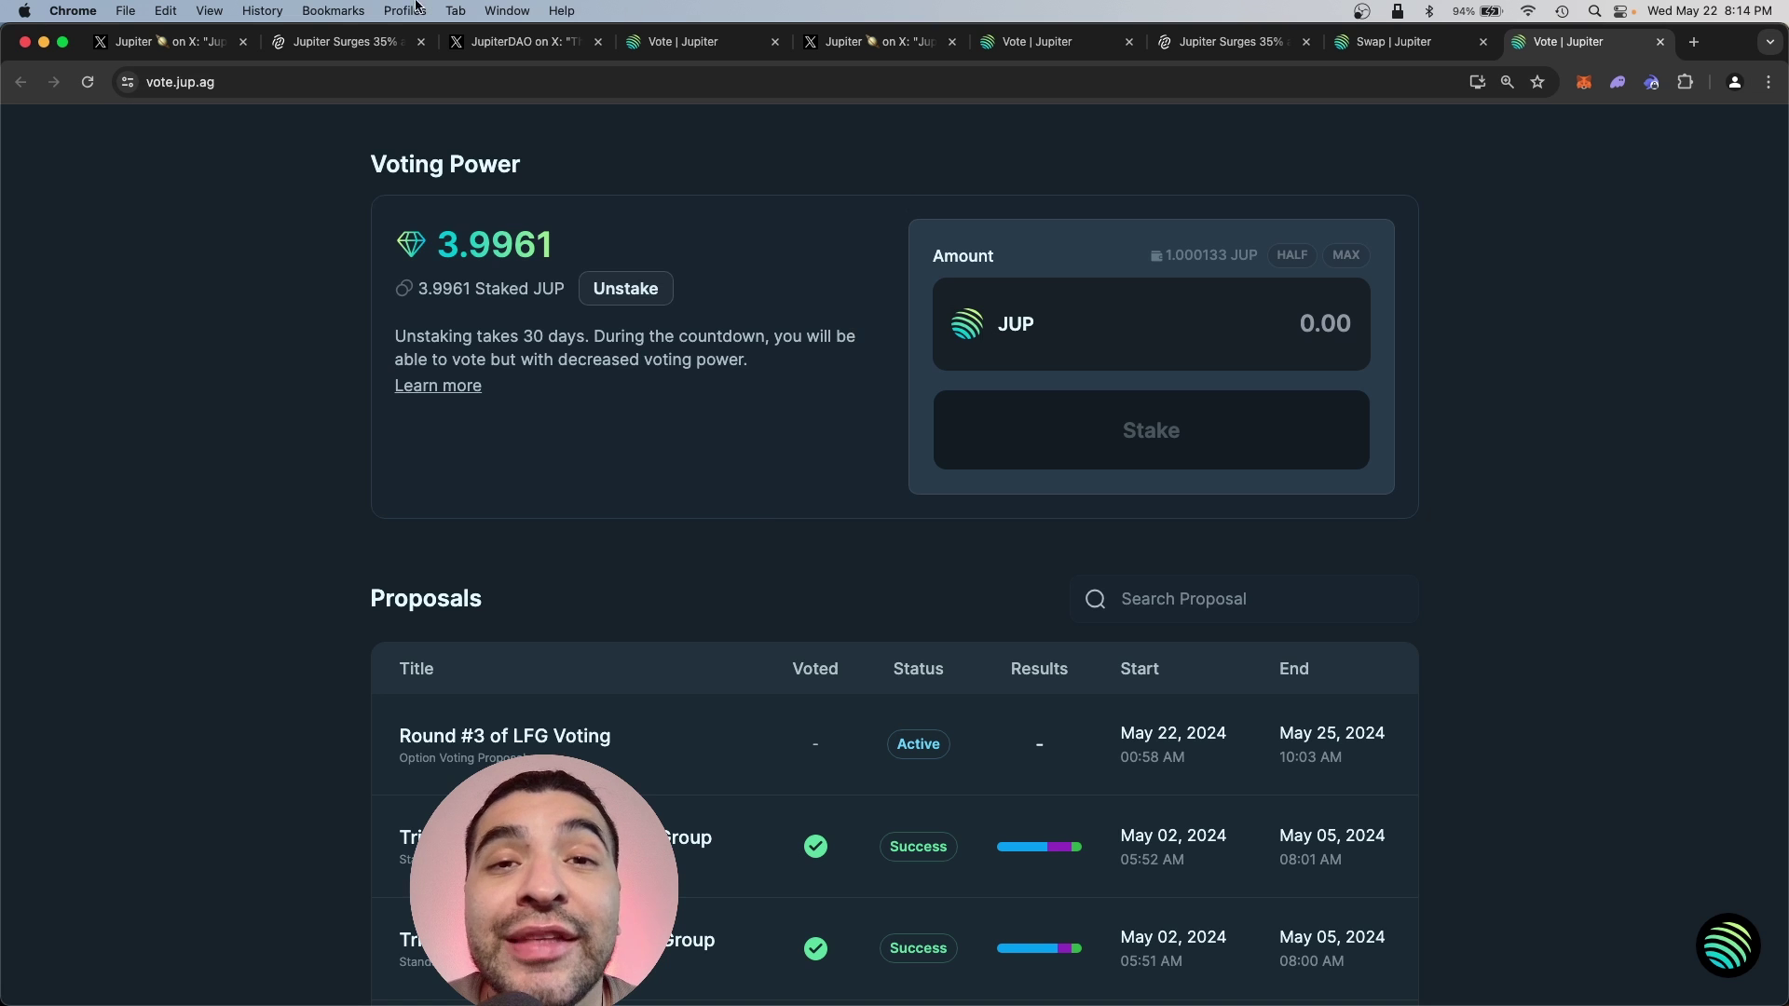
Open Round #3 of LFG Voting, review deBridge, ExchangeArt and Divvy.Bet, then view its discussion.
{"action": "scroll", "coordinate": [829, 396], "scroll_direction": "down", "scroll_amount": 4}
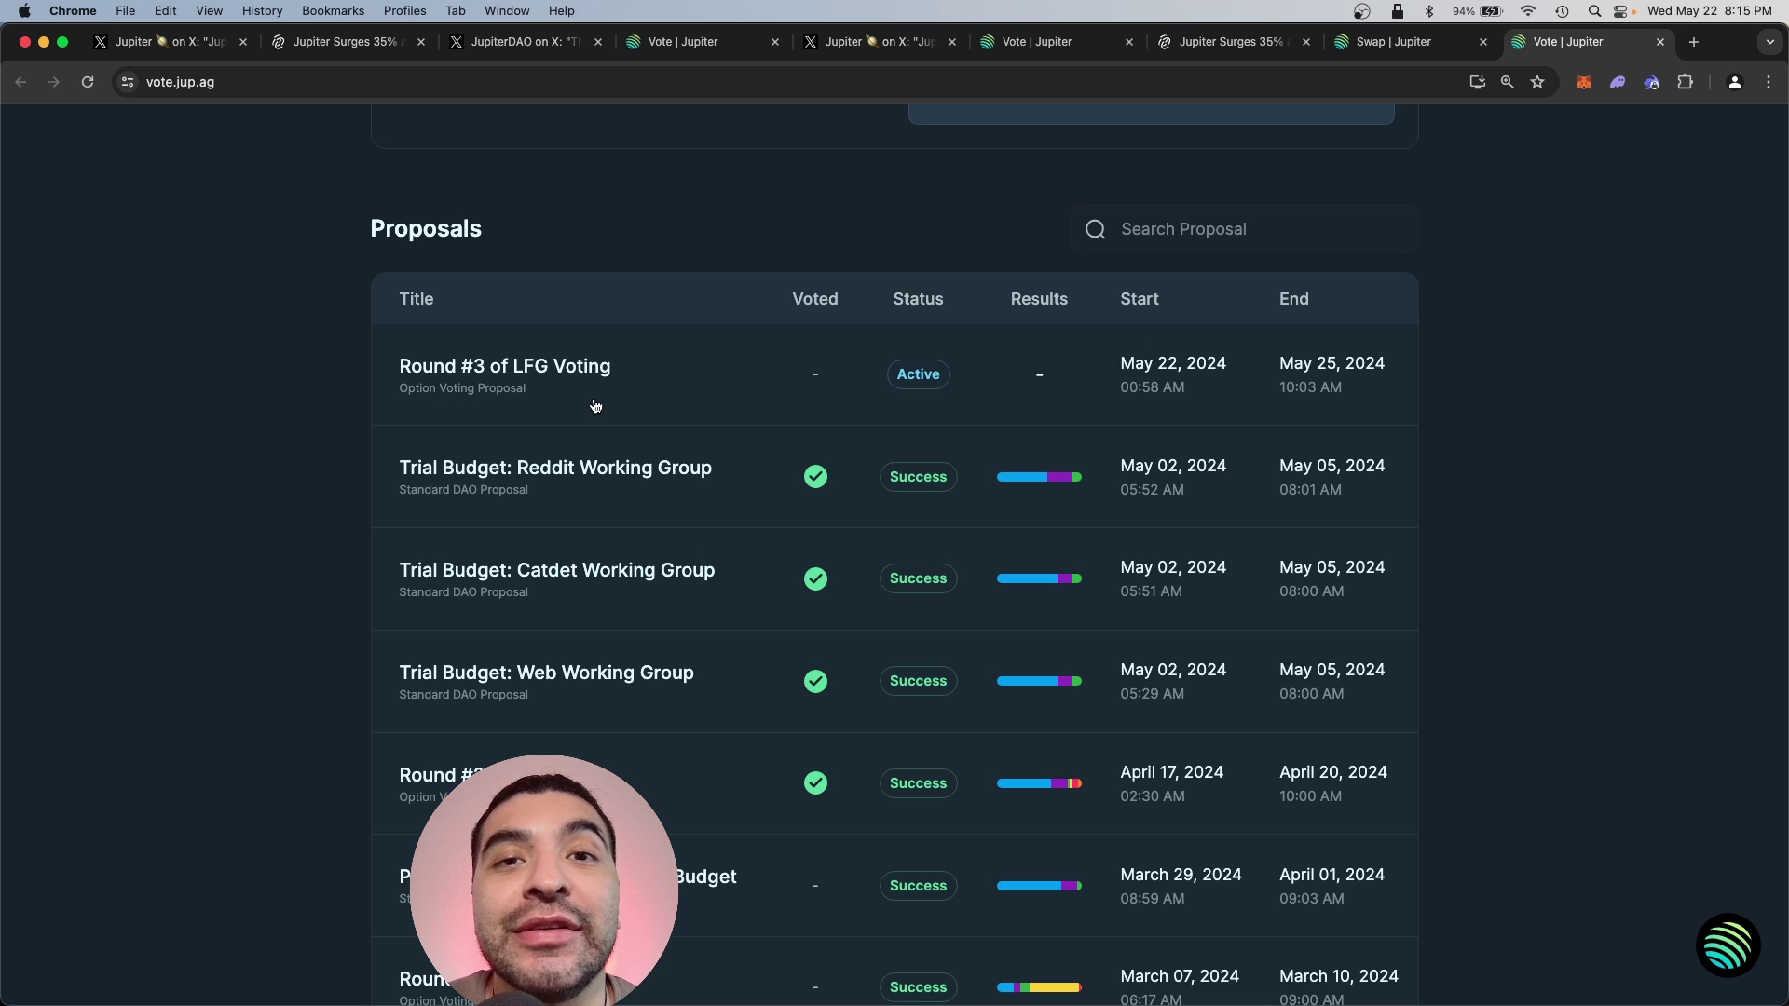
{"action": "left_click", "coordinate": [873, 401]}
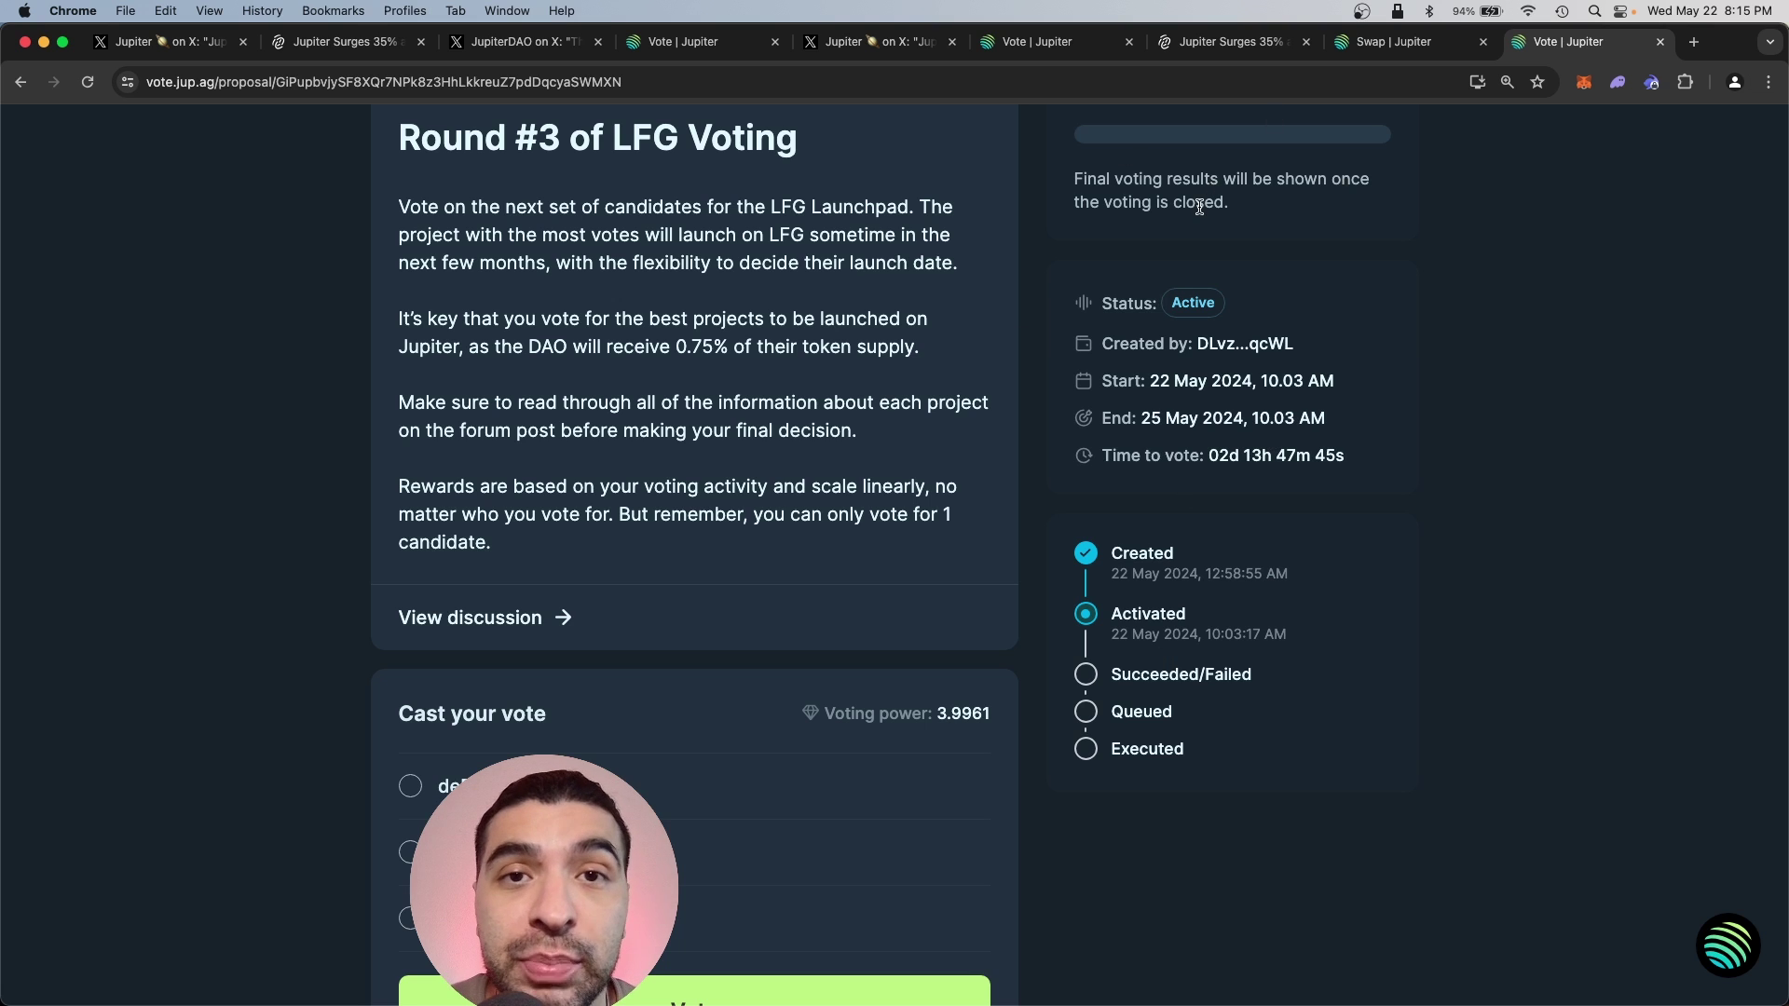
{"action": "scroll", "coordinate": [1047, 399], "scroll_direction": "down", "scroll_amount": 3}
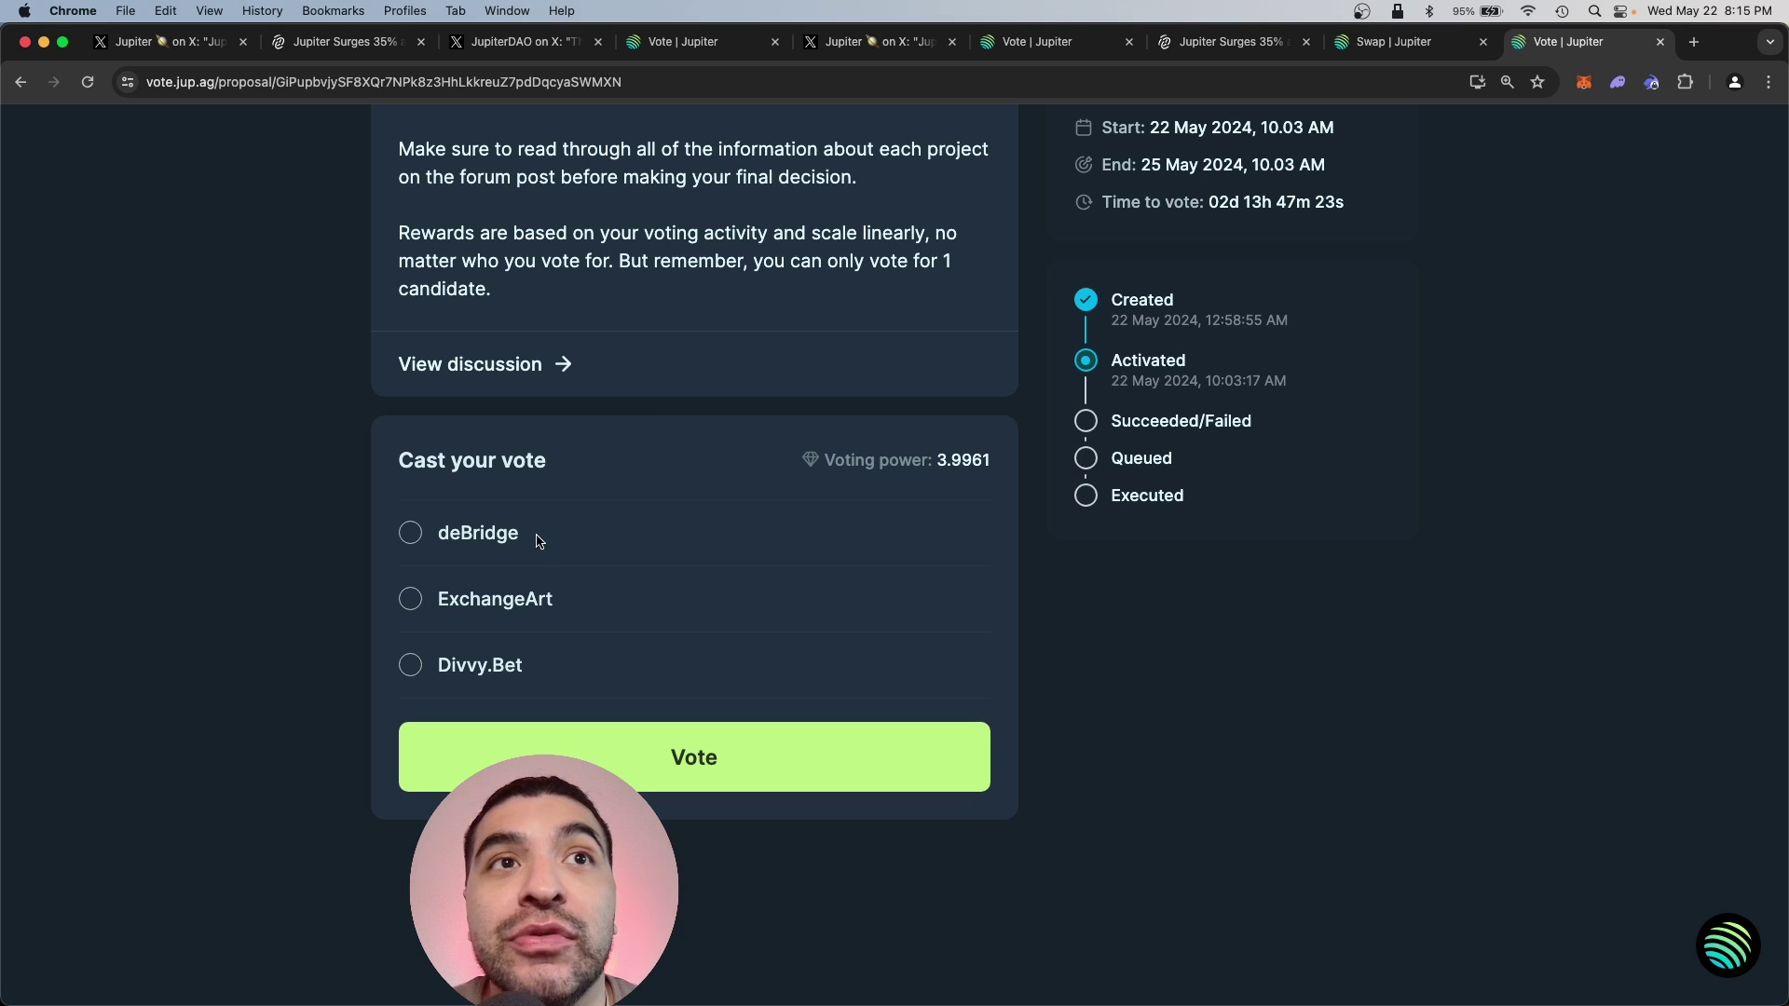
{"action": "left_click", "coordinate": [525, 373]}
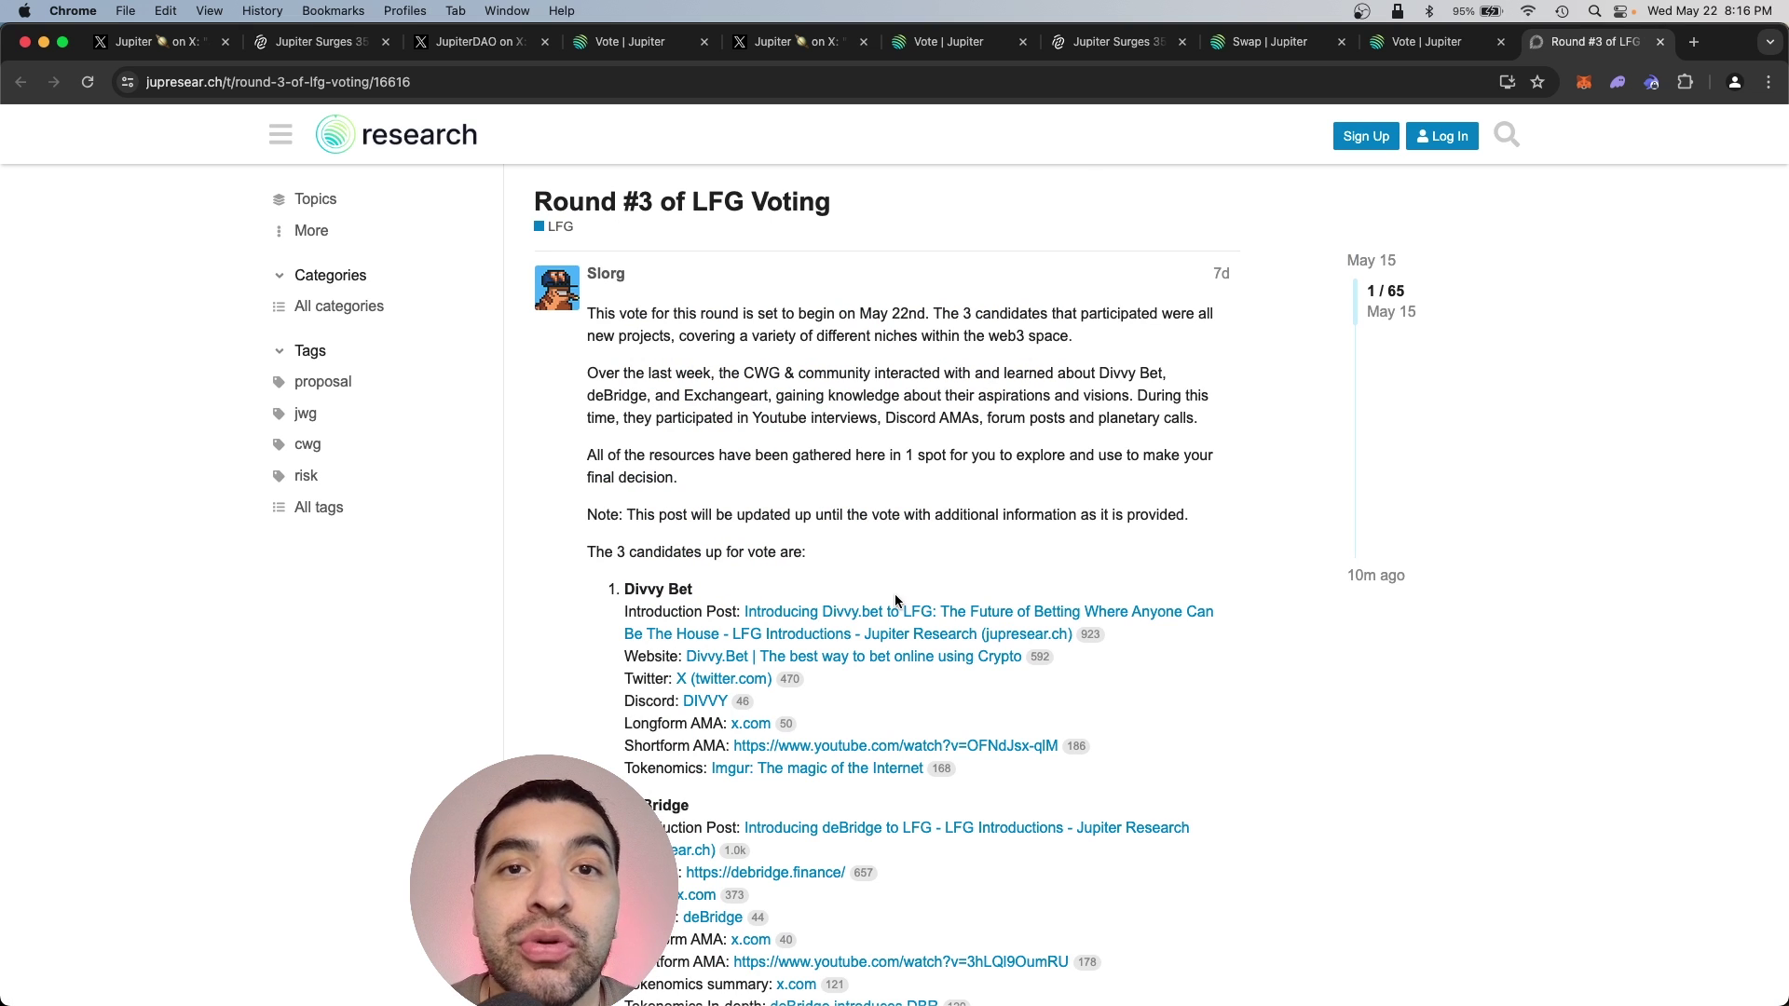
Look over the Divvy.Bet and deBridge candidate sites, then close the exchange.art tab.
{"action": "scroll", "coordinate": [895, 601], "scroll_direction": "down", "scroll_amount": 4}
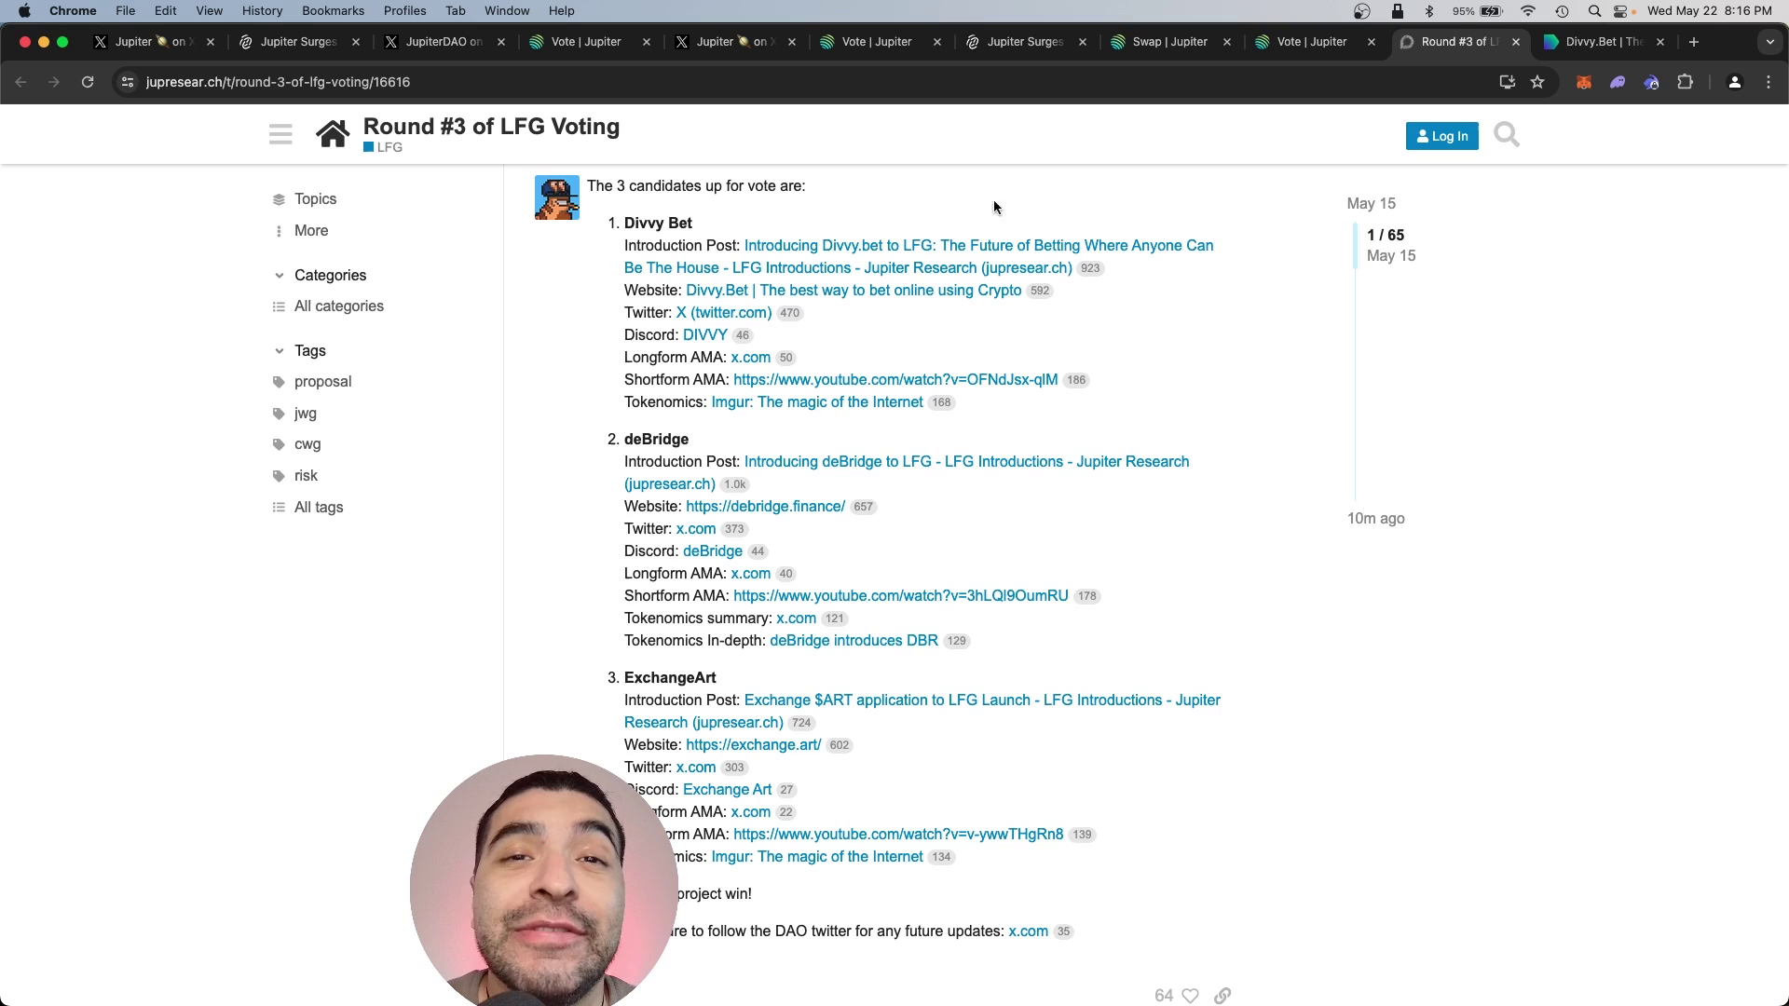
{"action": "key", "text": "ctrl+Tab"}
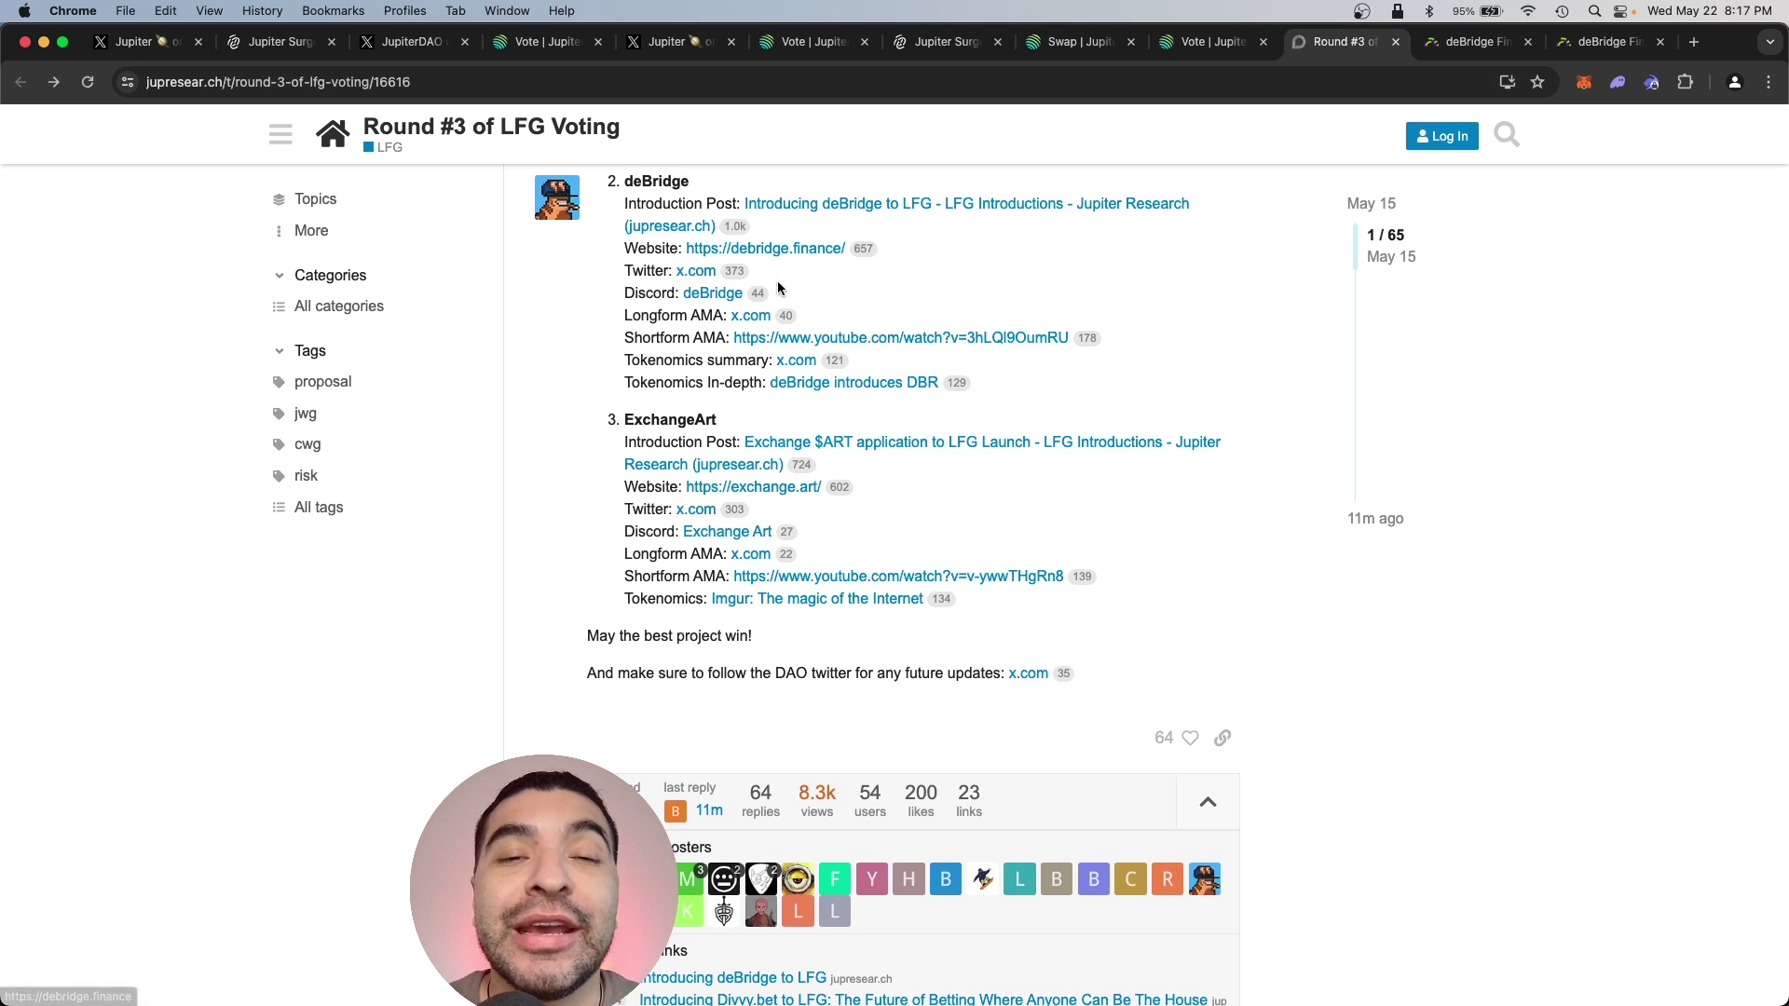
{"action": "key", "text": "ctrl+Tab"}
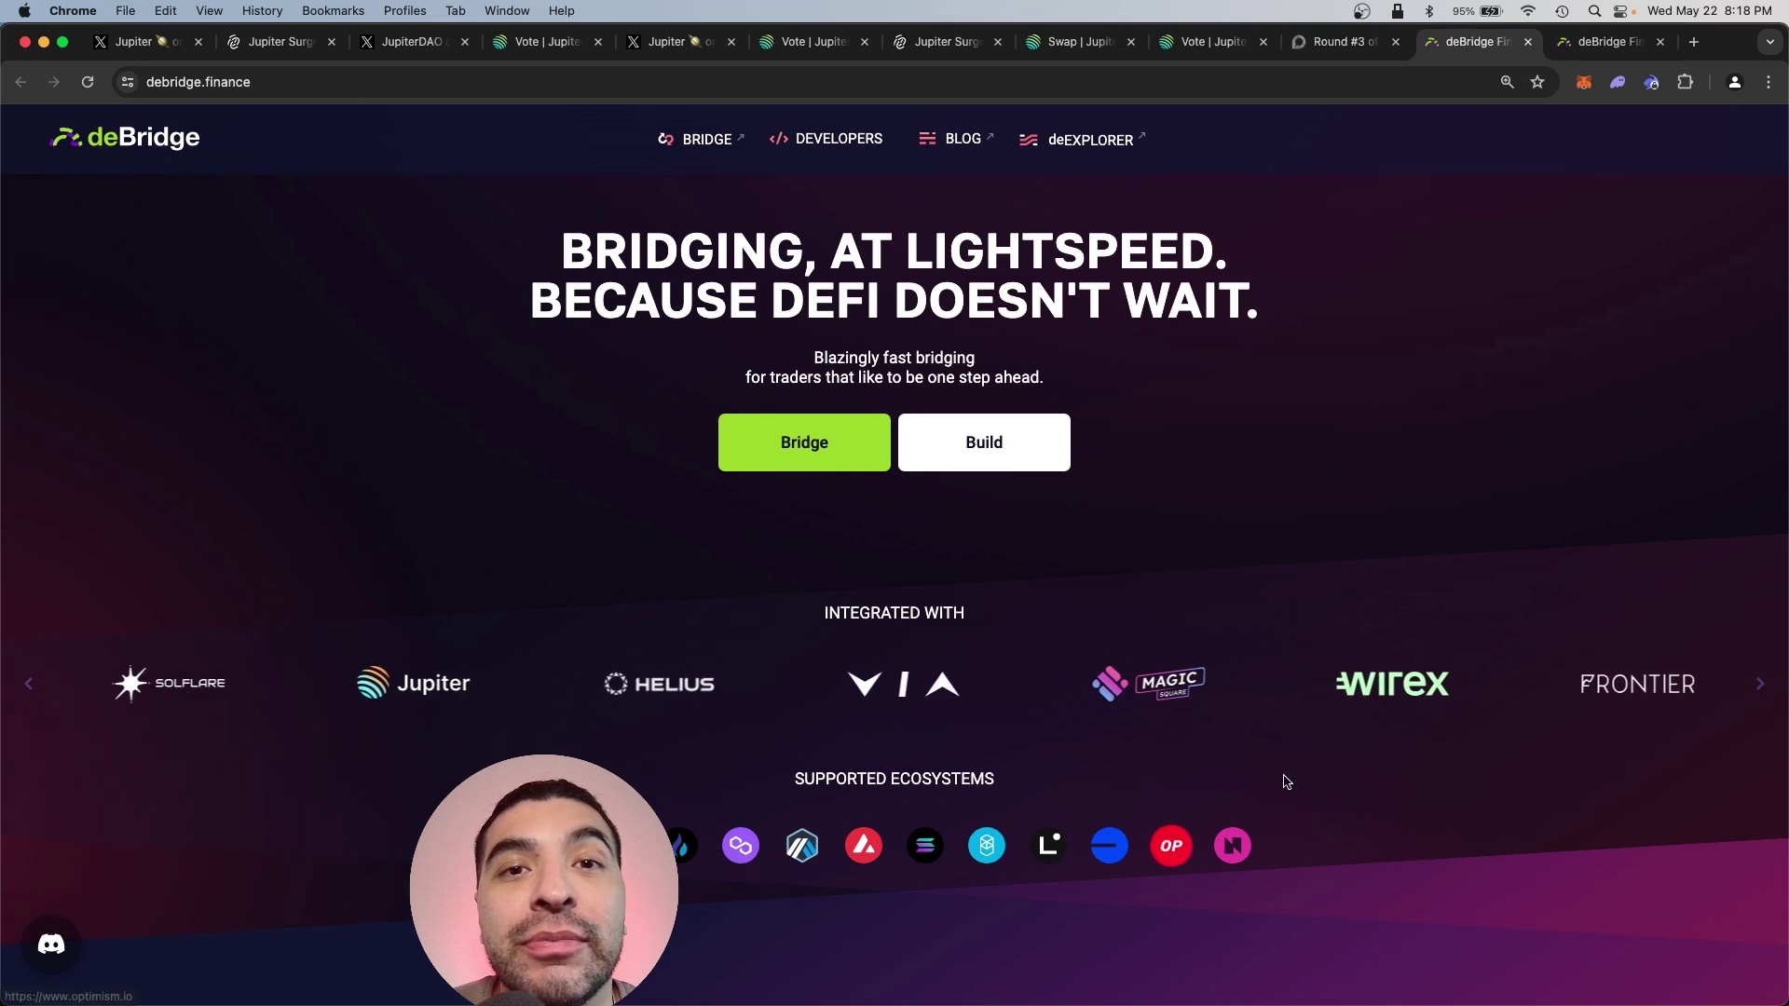
{"action": "key", "text": "ctrl+Tab"}
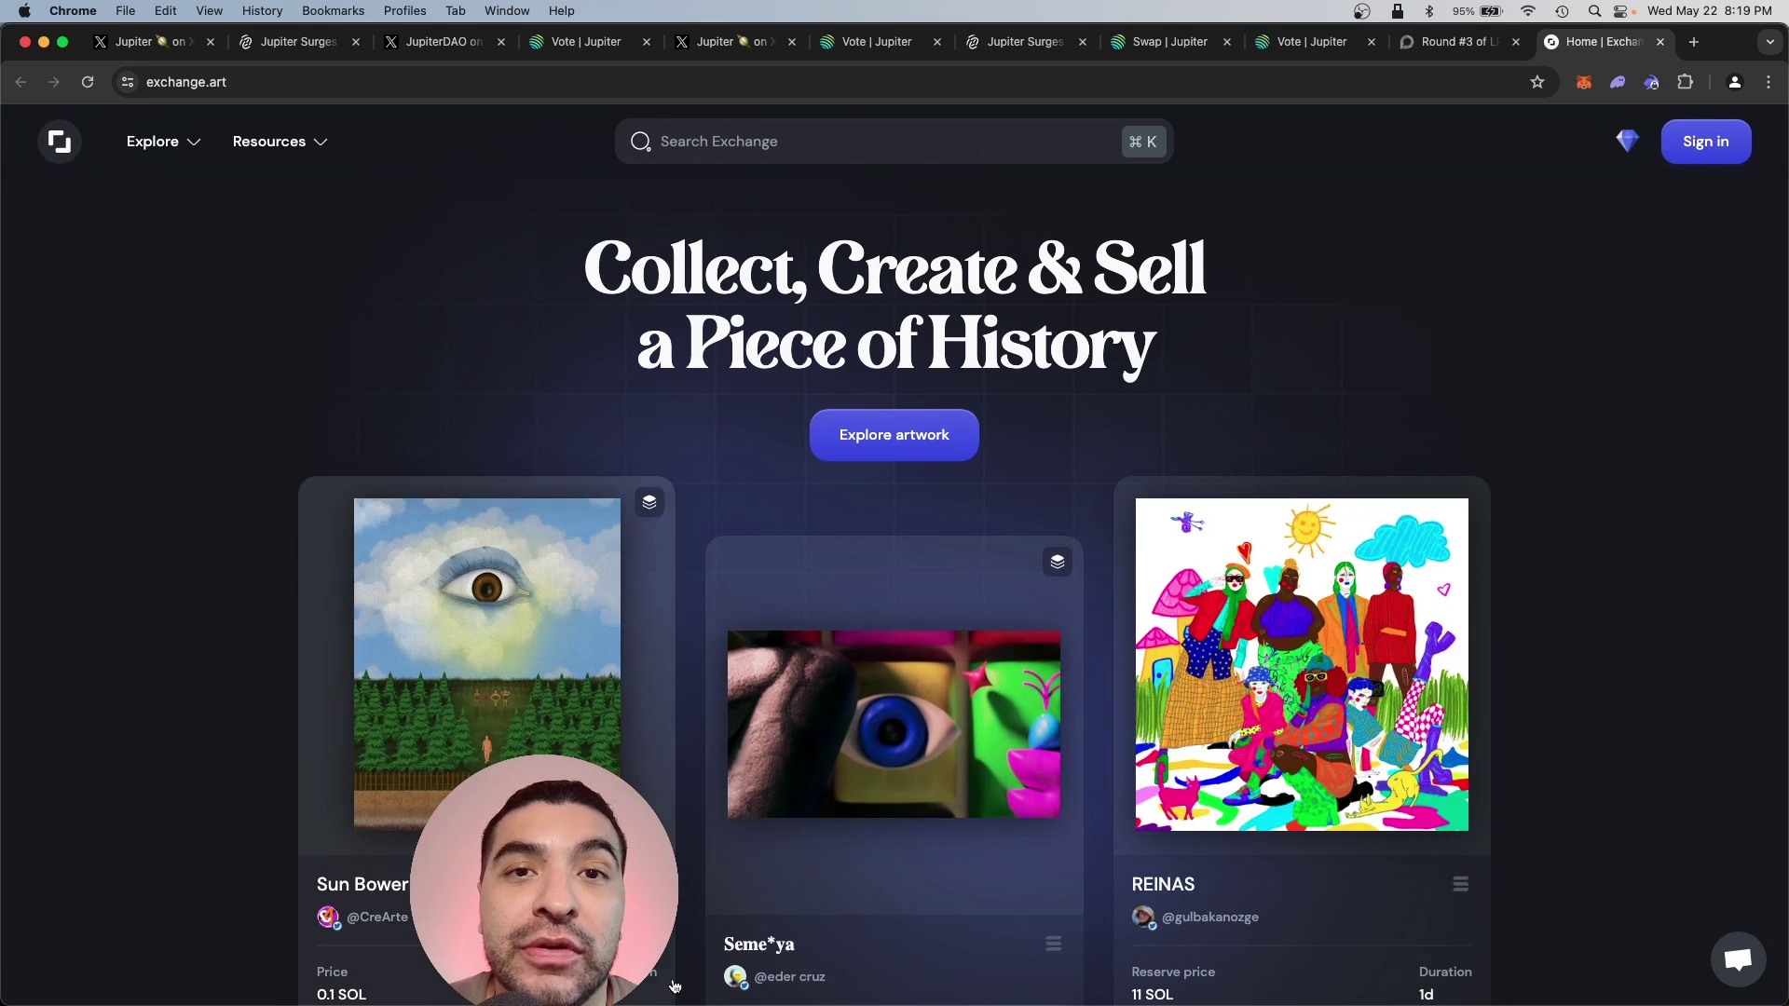
{"action": "key", "text": "super+w"}
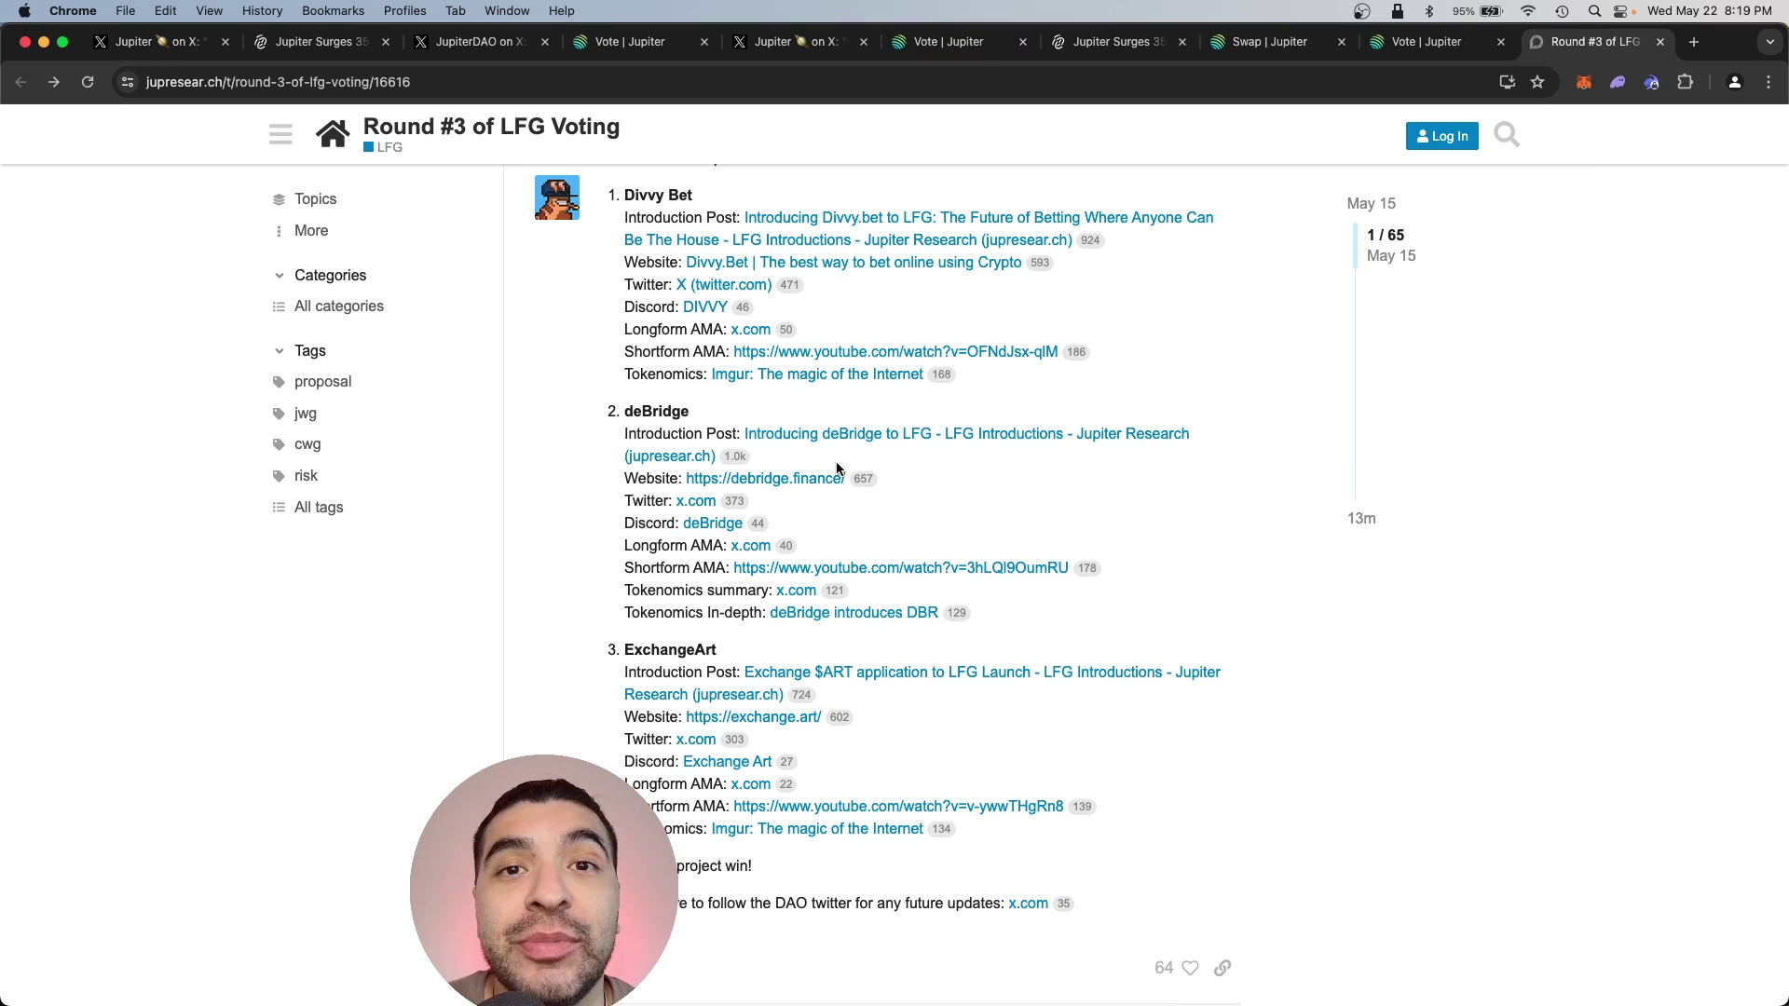
Vote for deBridge on Round #3 and approve the transaction in the Phantom wallet.
{"action": "key", "text": "ctrl+shift+Tab"}
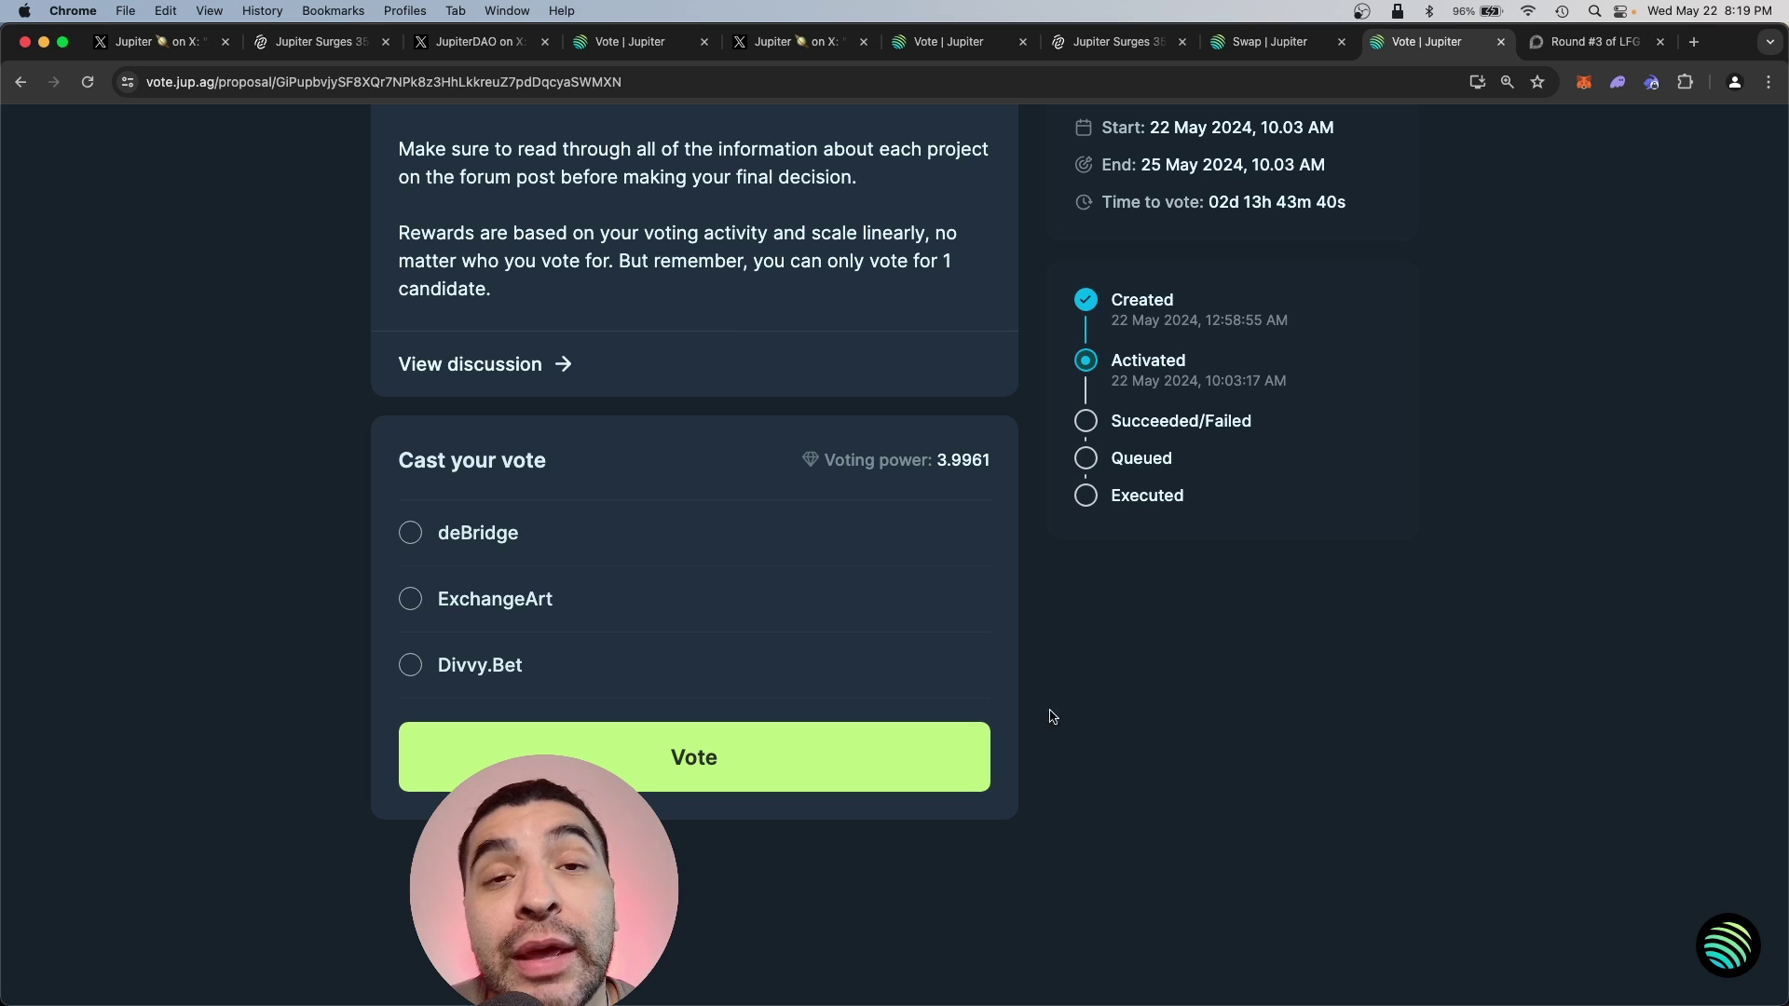
{"action": "left_click", "coordinate": [412, 539]}
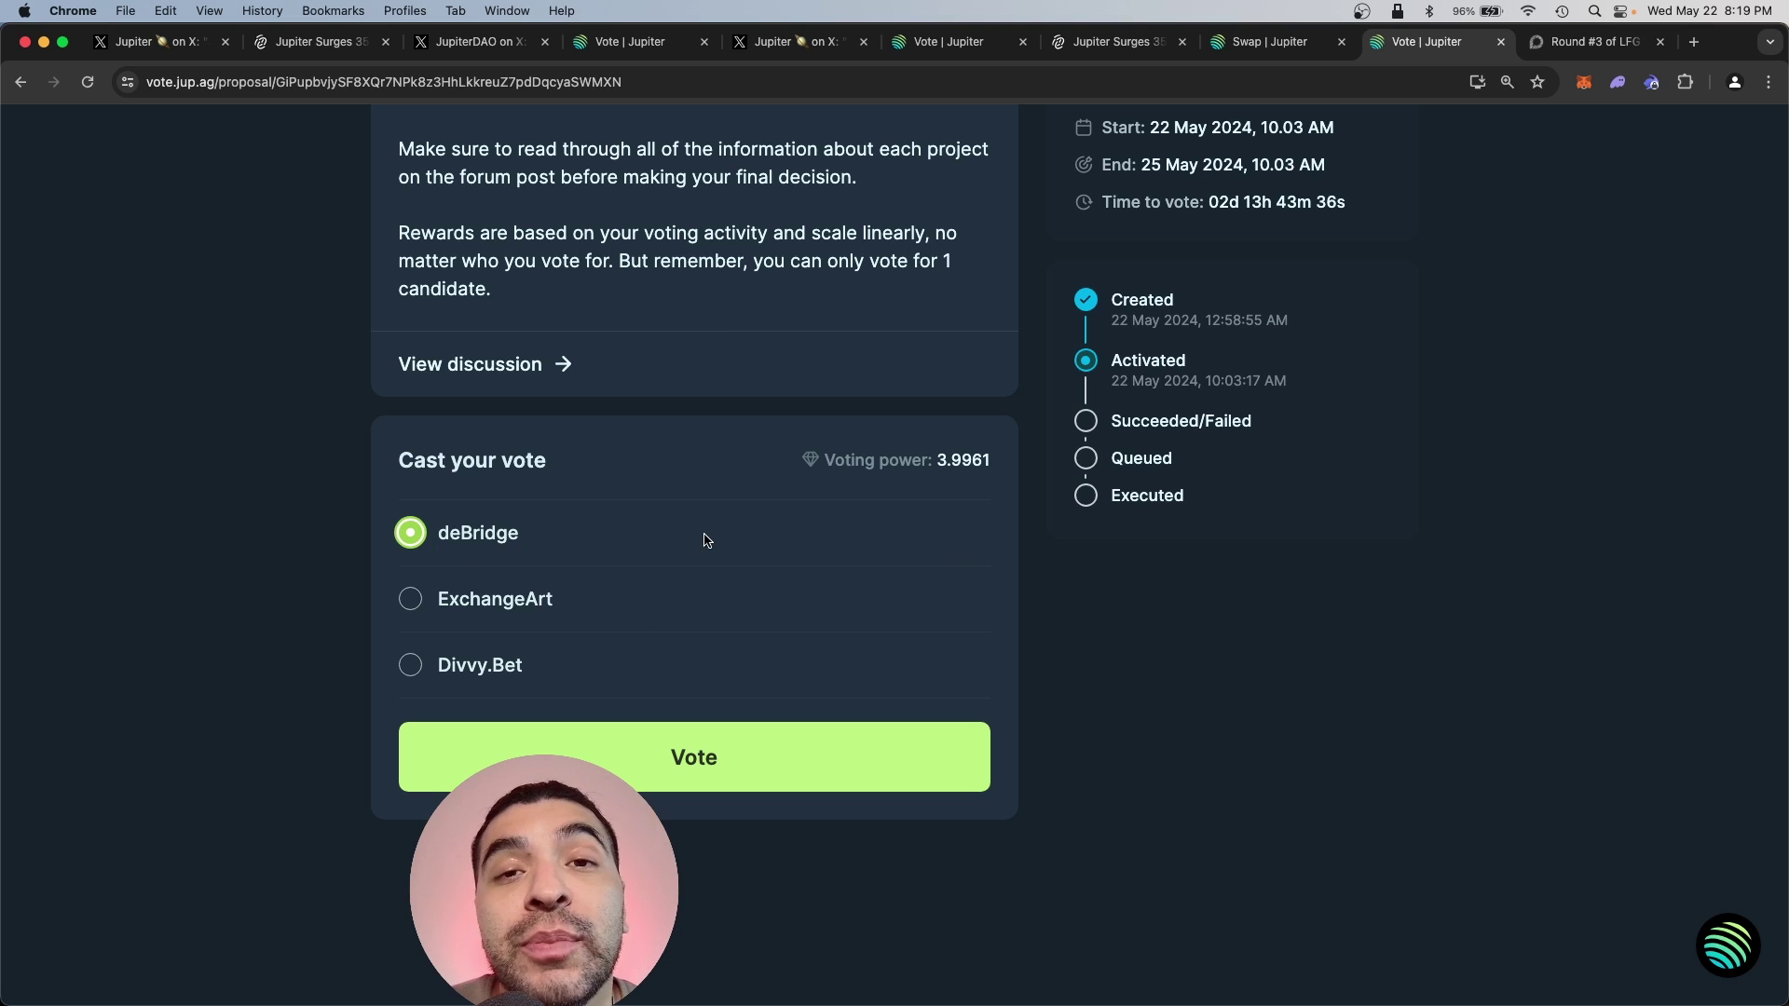
{"action": "left_click", "coordinate": [772, 760]}
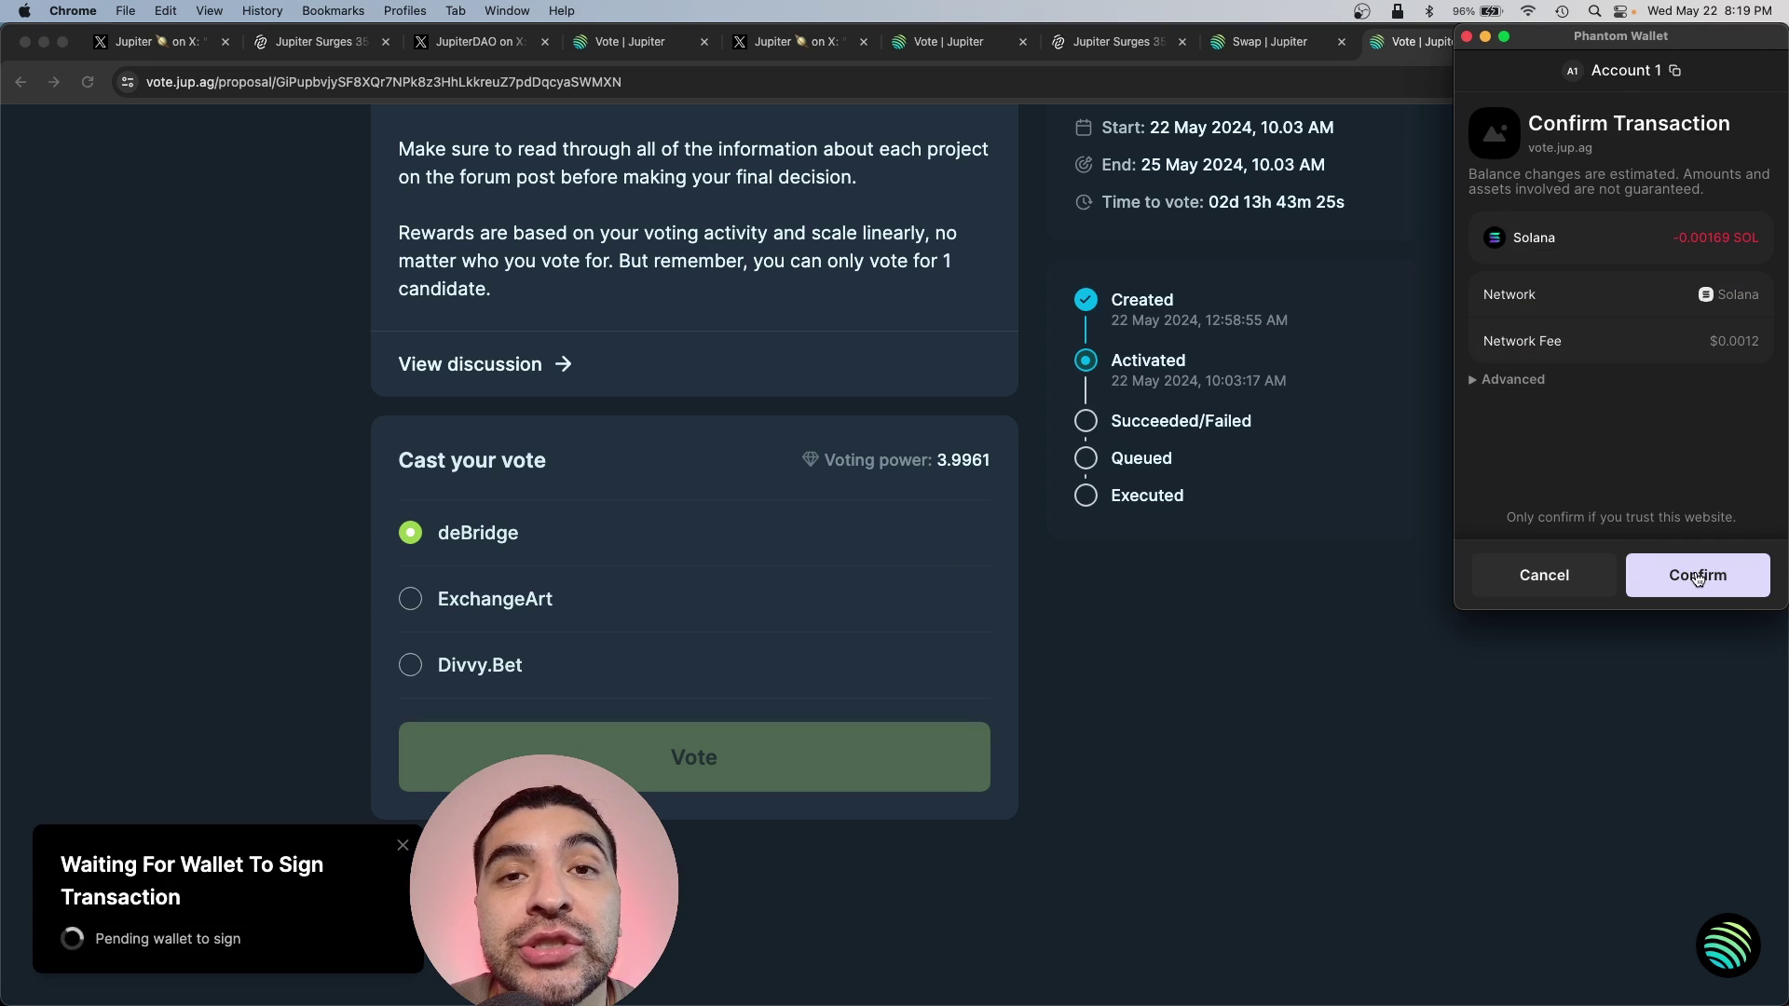
{"action": "left_click", "coordinate": [1697, 575]}
{"action": "scroll", "coordinate": [1247, 749], "scroll_direction": "up", "scroll_amount": 5}
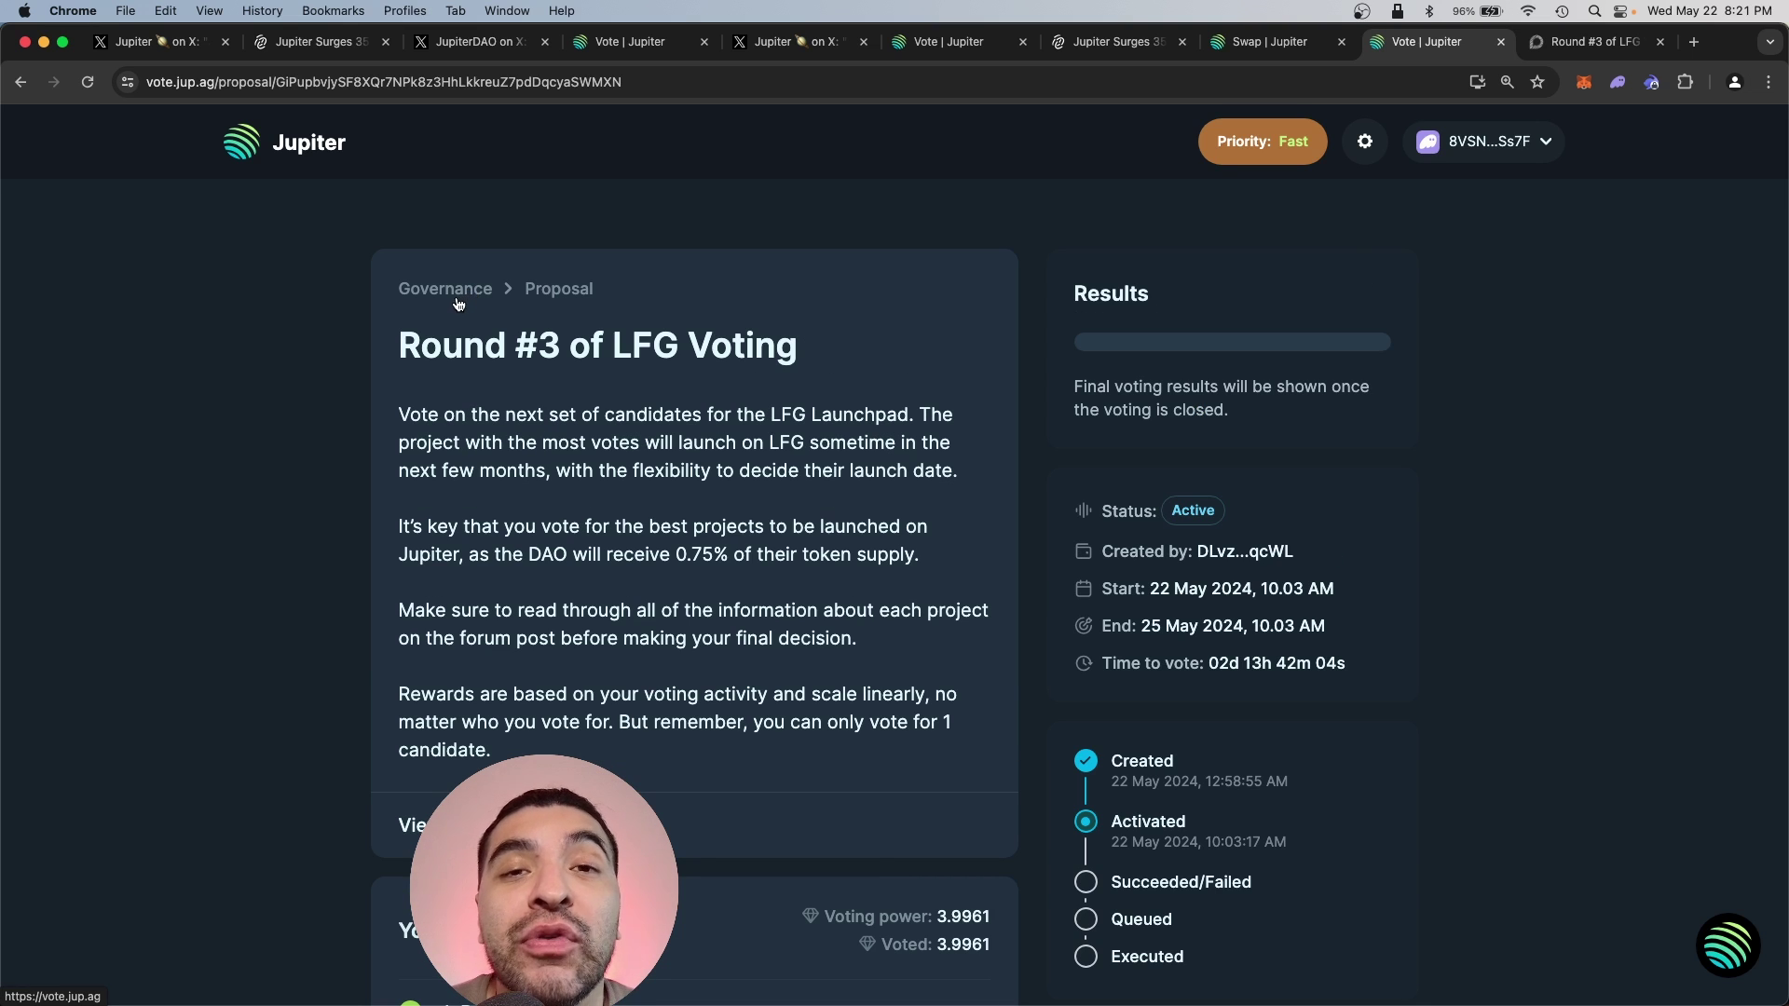
Check the governance overview and 30-day unstaking note, then show the 'Jupiter Surges' Decrypt article.
{"action": "left_click", "coordinate": [437, 290]}
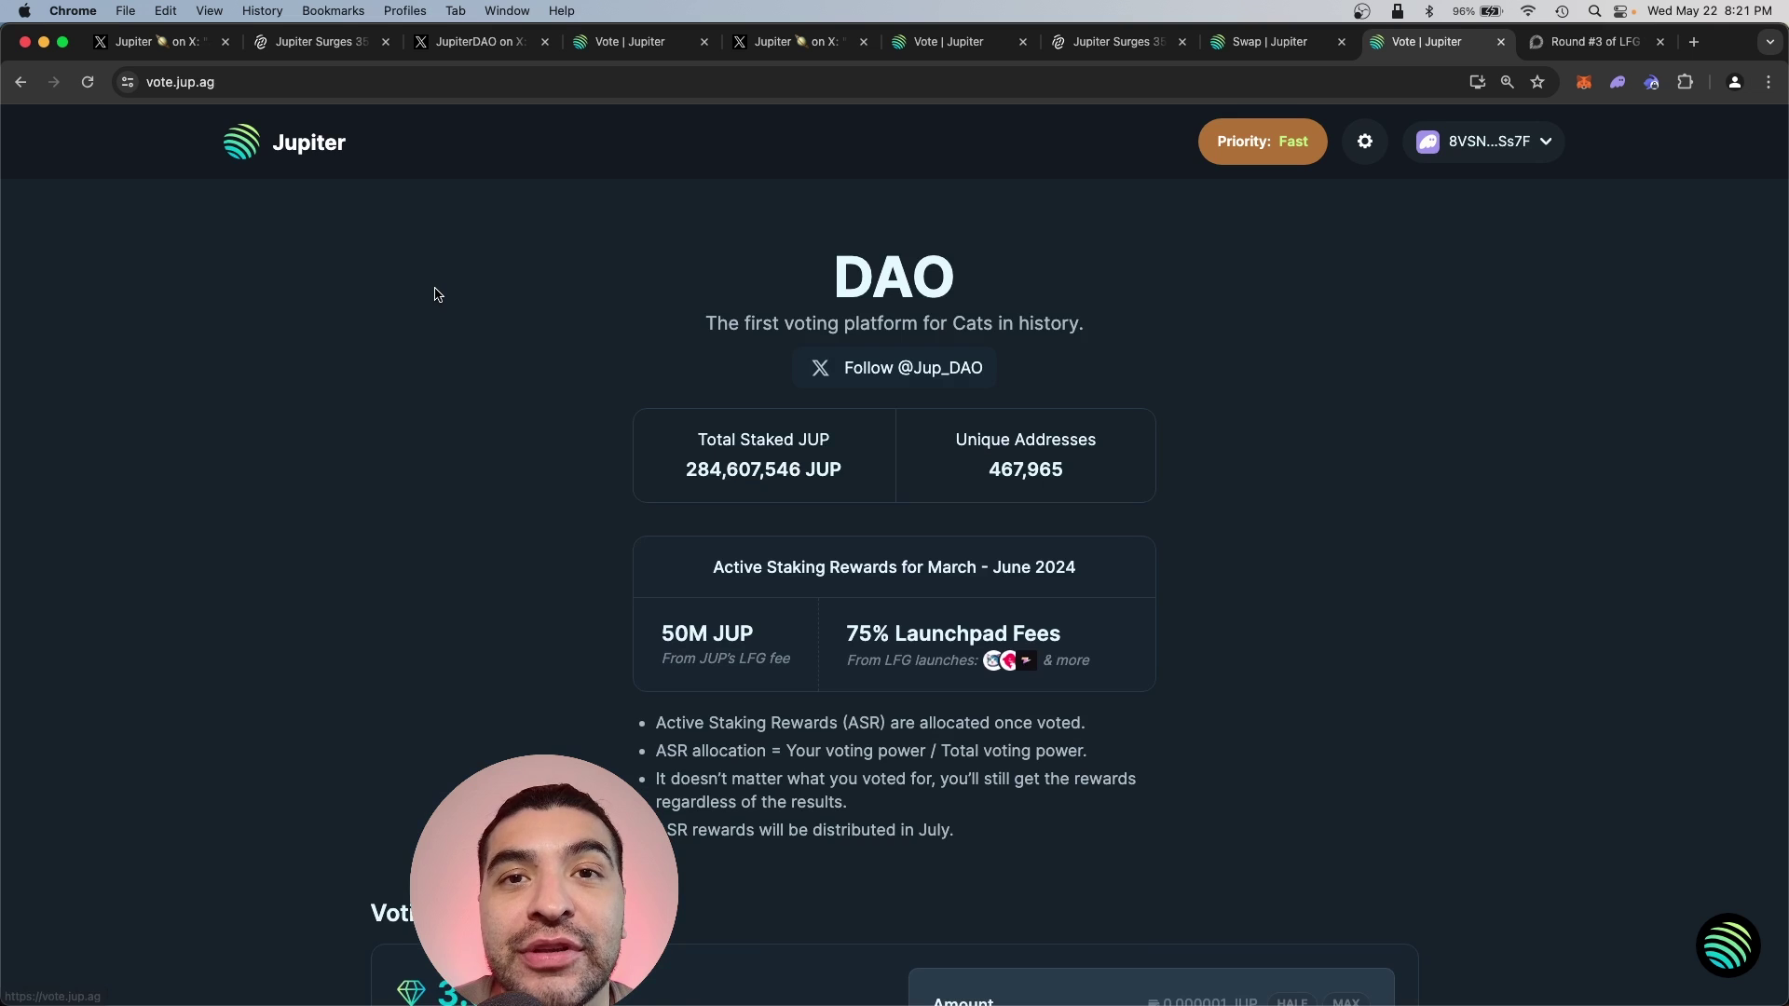
{"action": "scroll", "coordinate": [509, 319], "scroll_direction": "down", "scroll_amount": 8}
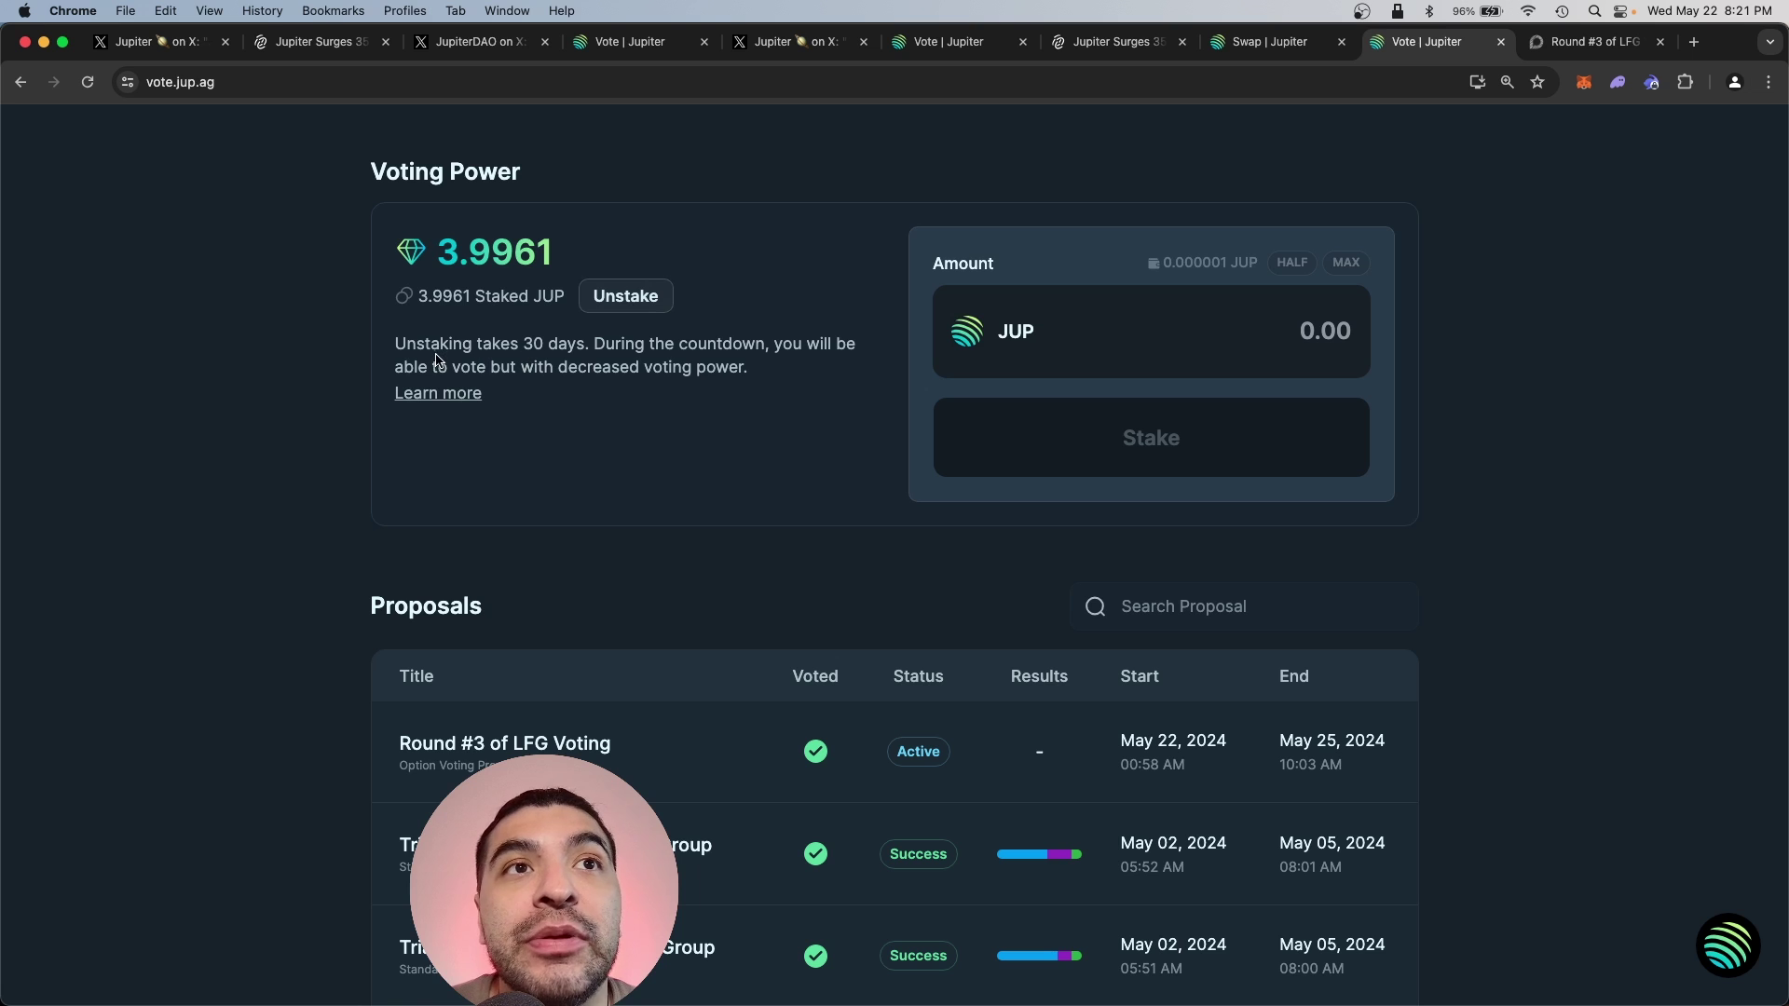
{"action": "left_click_drag", "start_coordinate": [437, 347], "coordinate": [598, 348]}
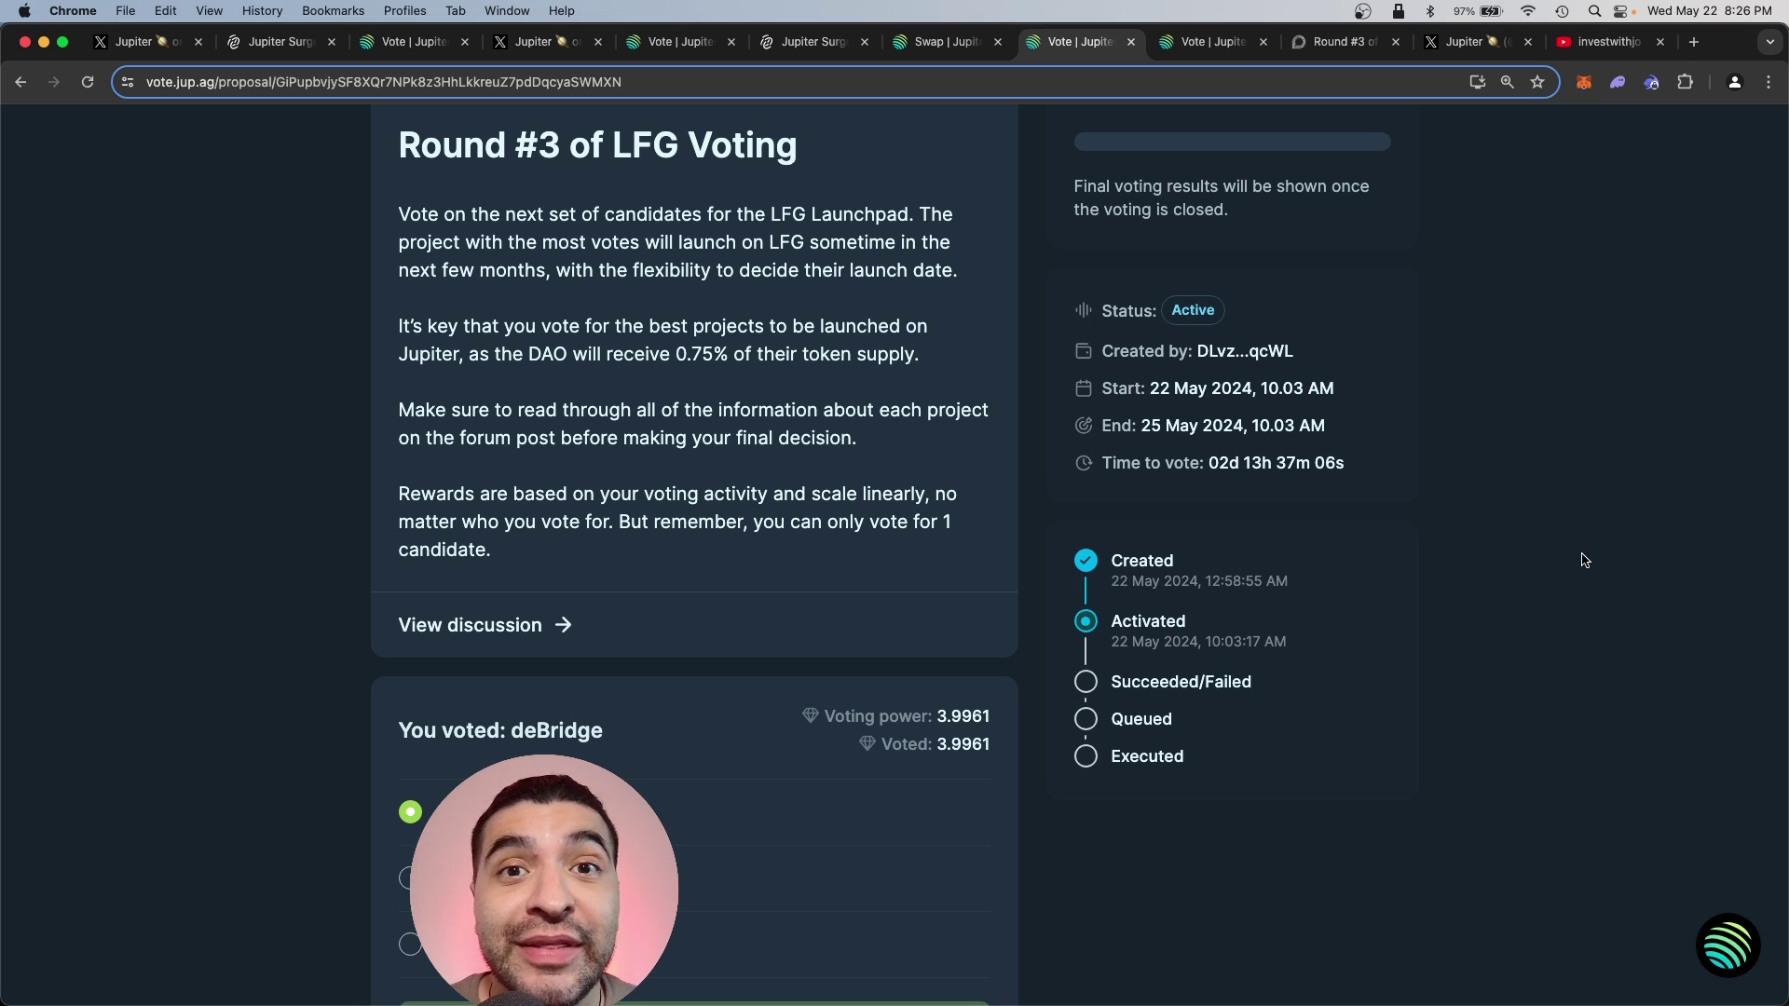
{"action": "key", "text": "ctrl+Tab"}
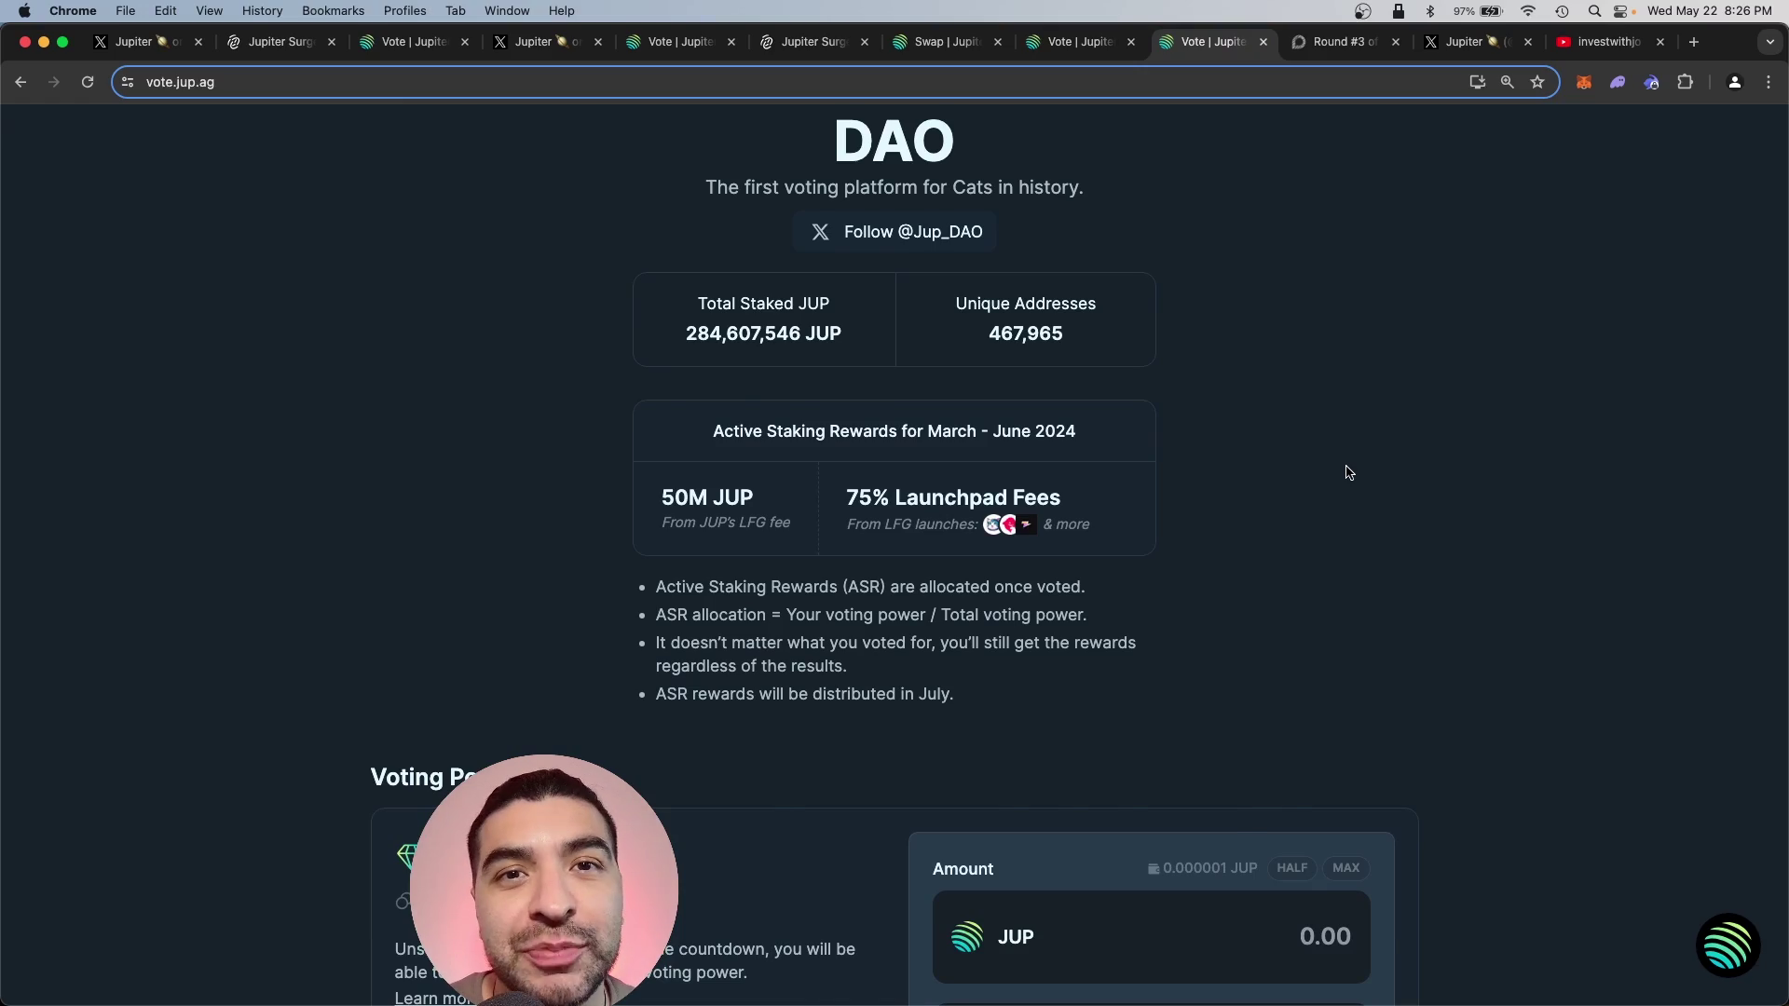
{"action": "key", "text": "super+2"}
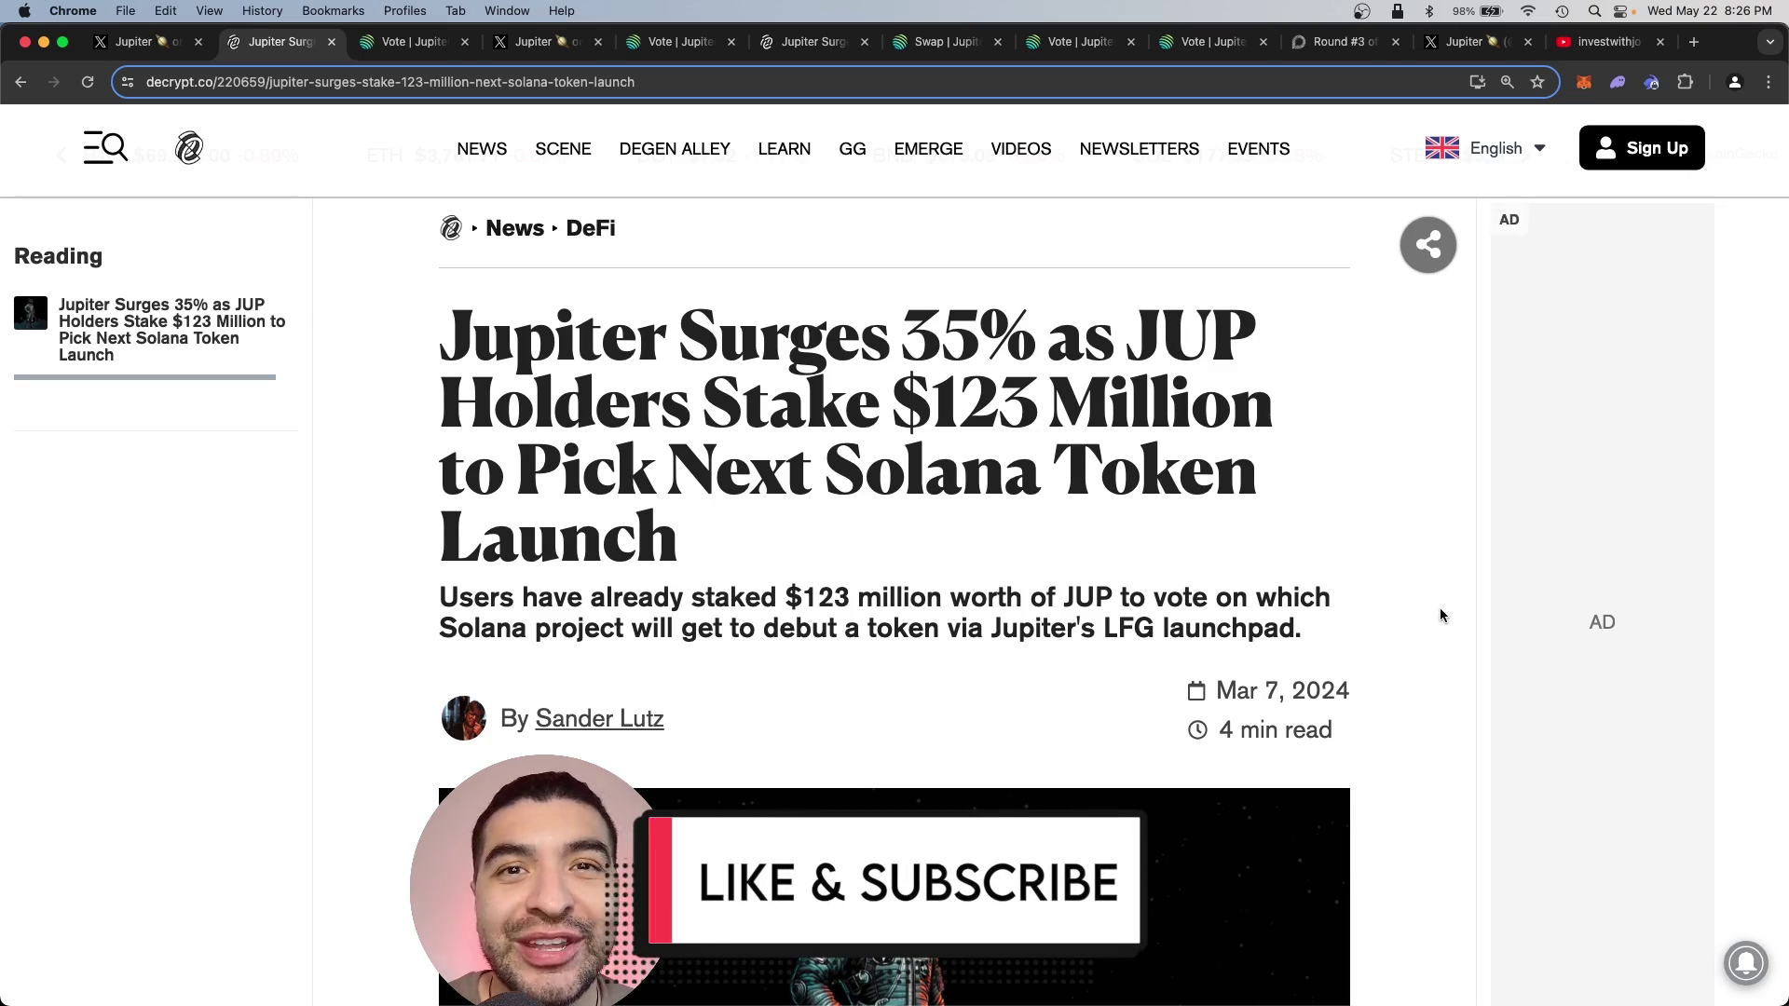